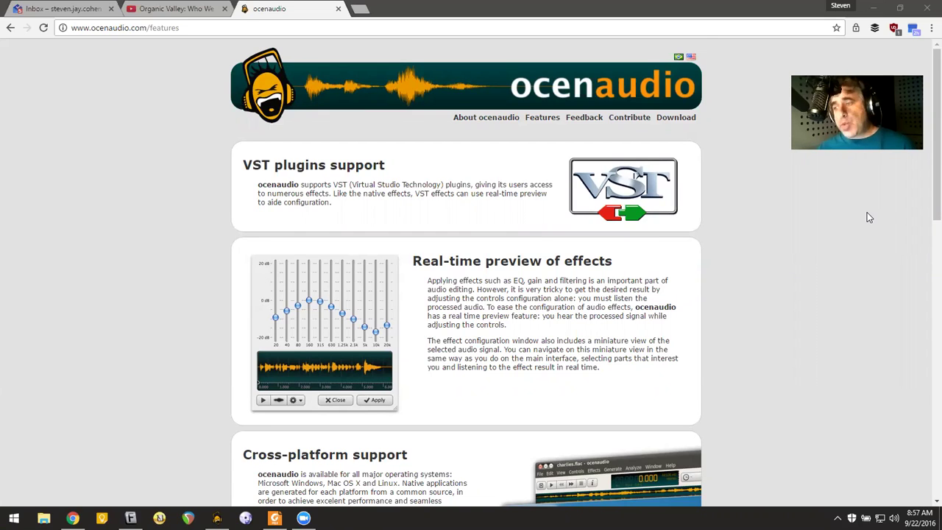
Scroll down through the ocenaudio features page, then scroll back up
{"action": "scroll", "coordinate": [866, 217], "scroll_direction": "down", "scroll_amount": 5}
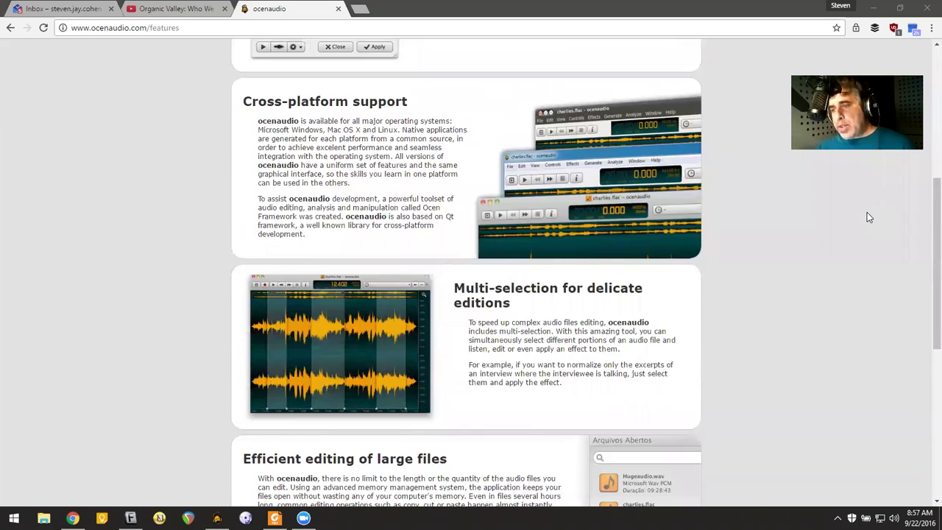
{"action": "scroll", "coordinate": [867, 217], "scroll_direction": "down", "scroll_amount": 1}
{"action": "scroll", "coordinate": [866, 217], "scroll_direction": "down", "scroll_amount": 2}
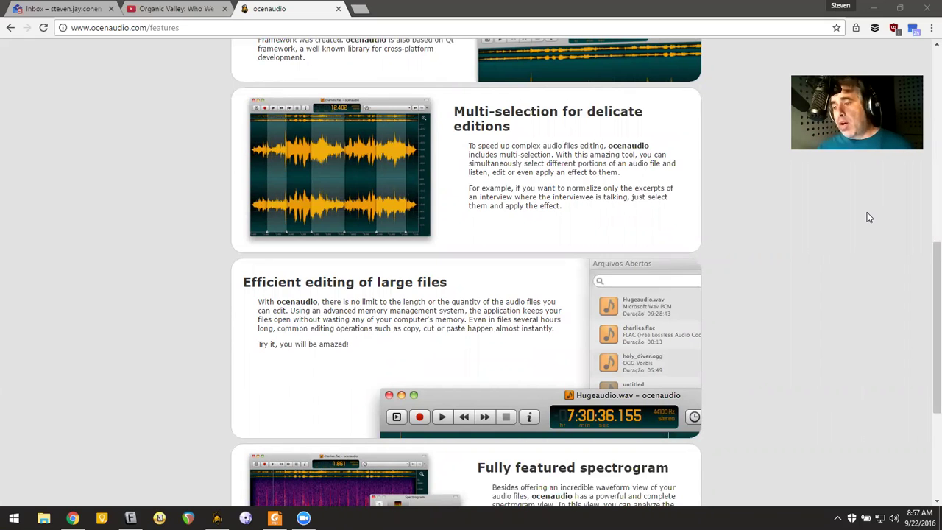
{"action": "scroll", "coordinate": [867, 213], "scroll_direction": "down", "scroll_amount": 3}
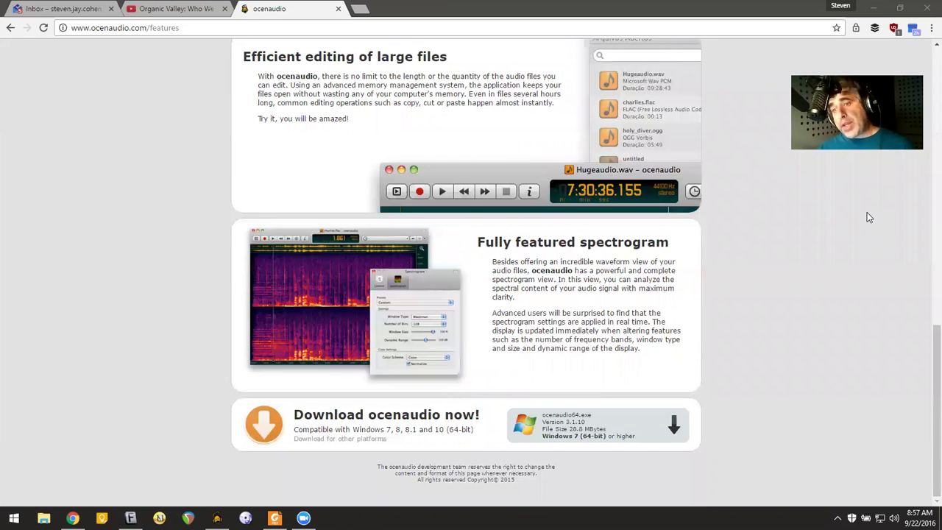
{"action": "scroll", "coordinate": [866, 213], "scroll_direction": "up", "scroll_amount": 10}
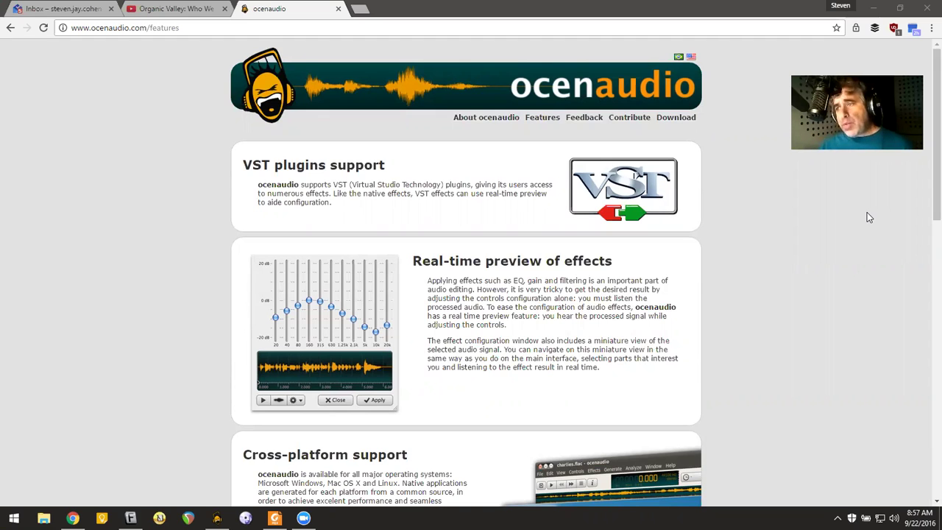
{"action": "left_click", "coordinate": [688, 119]}
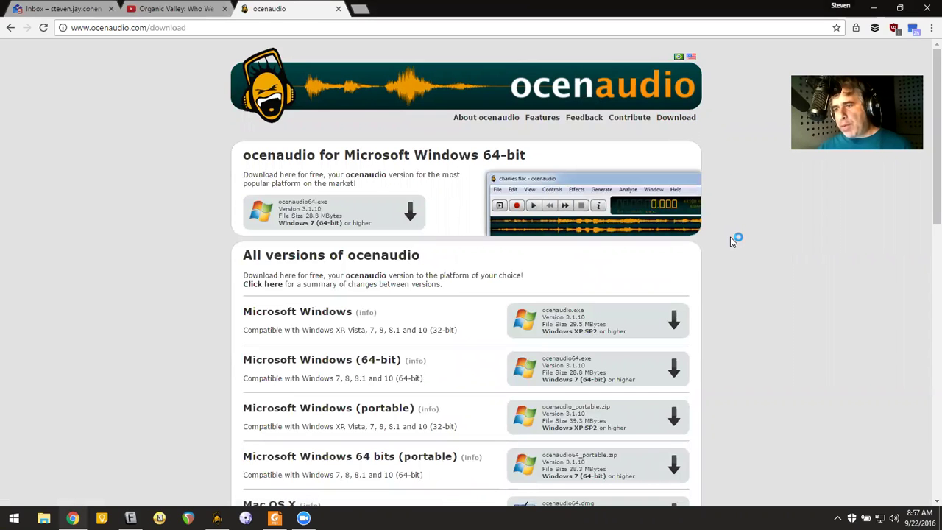
{"action": "scroll", "coordinate": [731, 239], "scroll_direction": "down", "scroll_amount": 4}
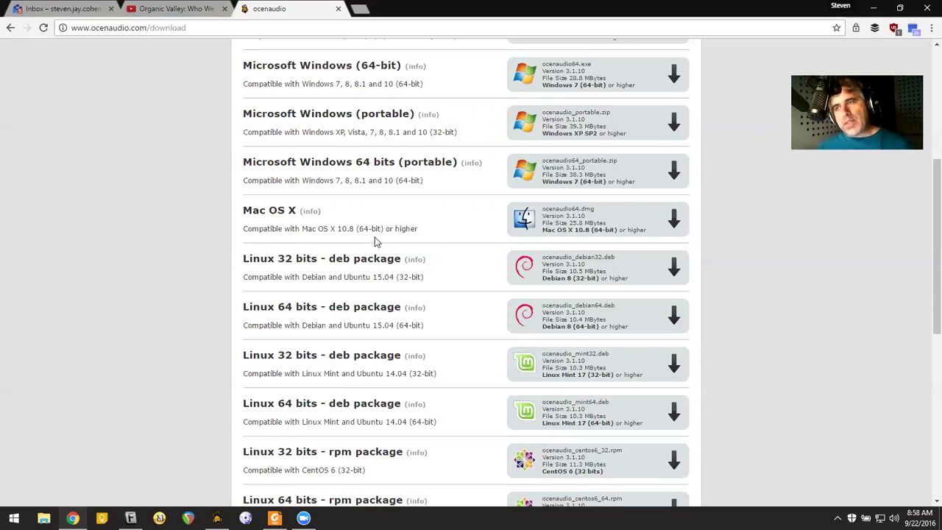
{"action": "scroll", "coordinate": [374, 237], "scroll_direction": "down", "scroll_amount": 3}
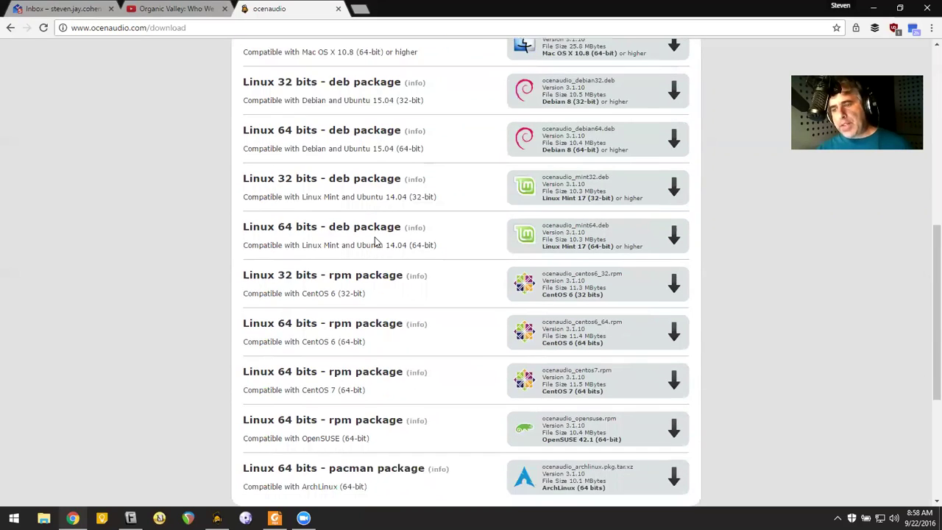
{"action": "scroll", "coordinate": [374, 239], "scroll_direction": "down", "scroll_amount": 2}
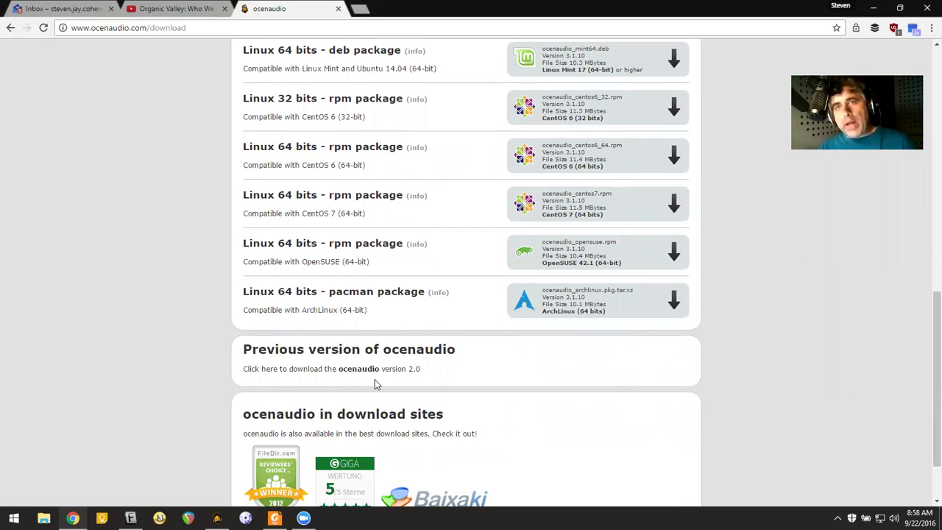
{"action": "scroll", "coordinate": [374, 383], "scroll_direction": "up", "scroll_amount": 2}
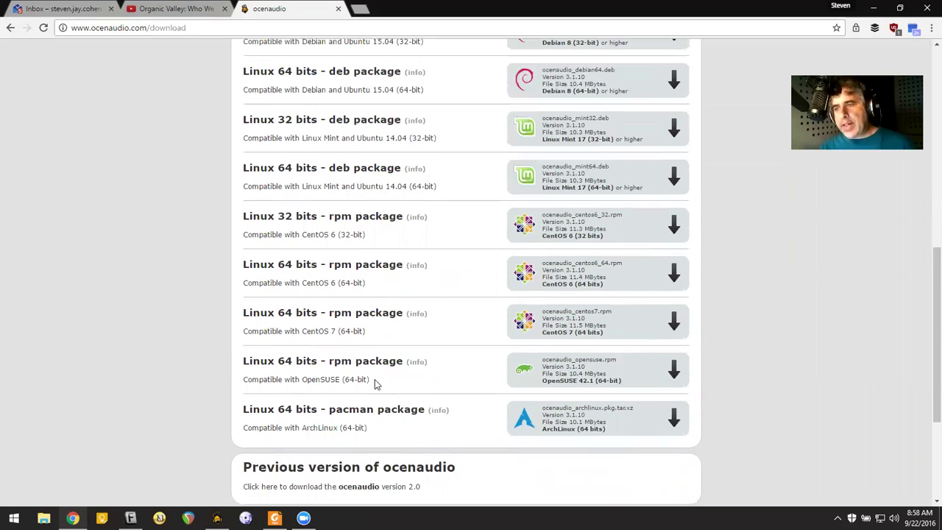
{"action": "scroll", "coordinate": [374, 383], "scroll_direction": "up", "scroll_amount": 6}
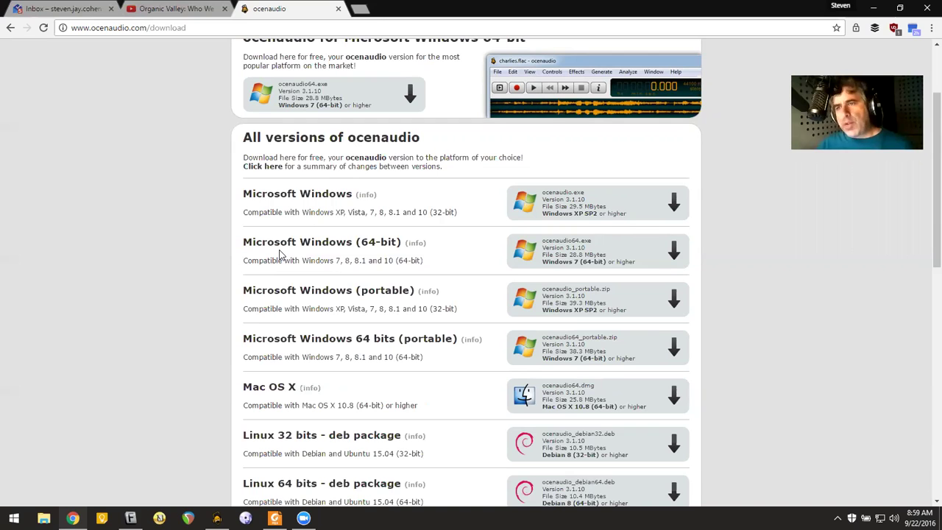
{"action": "scroll", "coordinate": [279, 252], "scroll_direction": "up", "scroll_amount": 3}
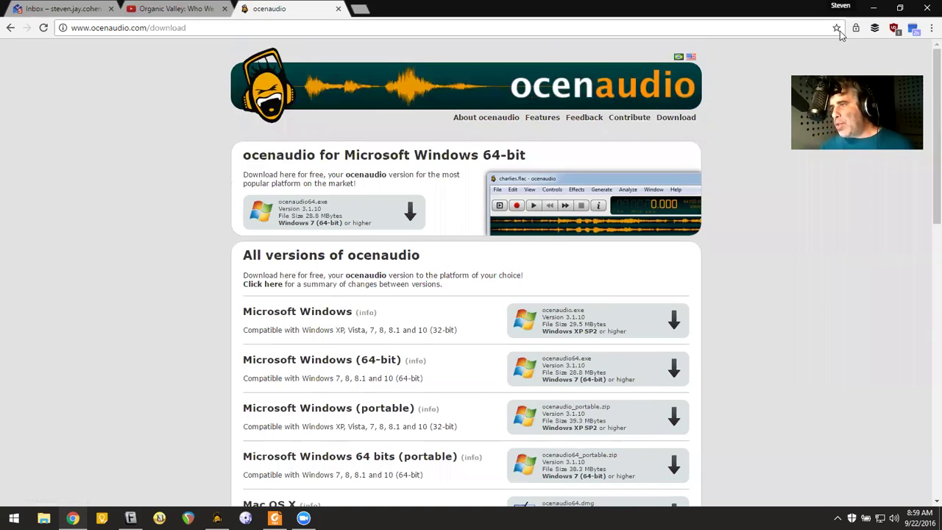
Minimize Chrome, then restore down ocenaudio and move and resize its window over the desktop
{"action": "left_click", "coordinate": [873, 8]}
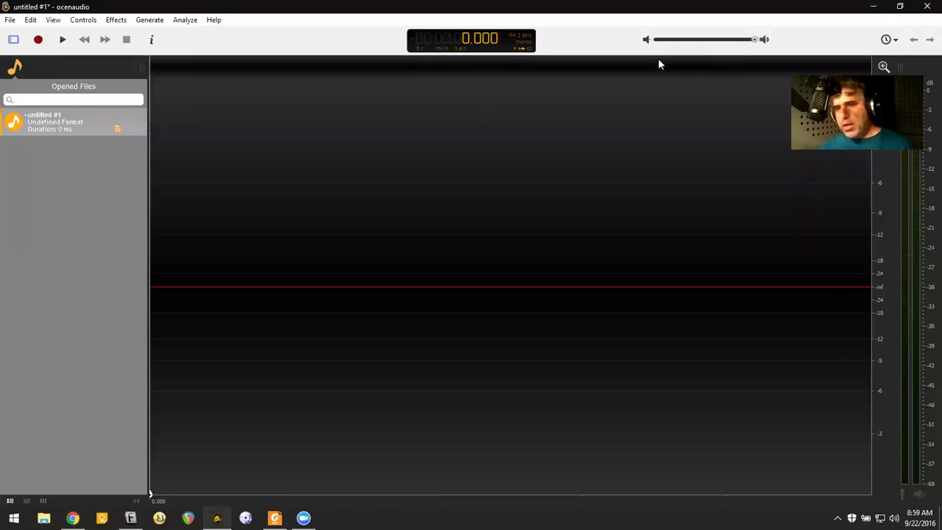
{"action": "left_click", "coordinate": [899, 9]}
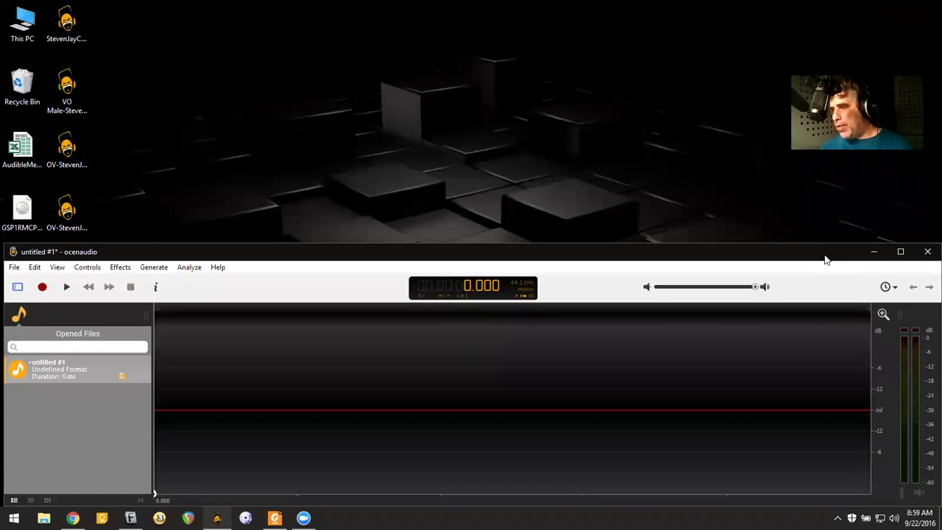
{"action": "left_click_drag", "start_coordinate": [824, 258], "coordinate": [768, 172]}
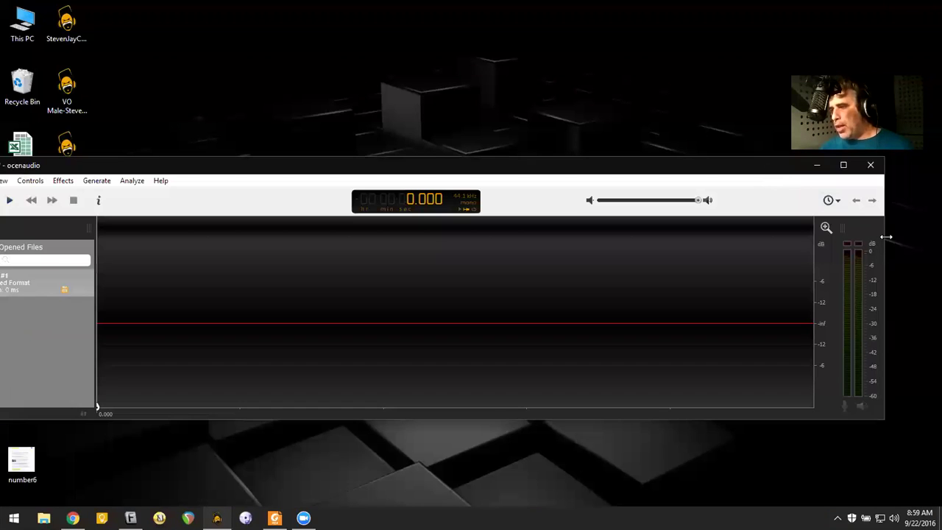
{"action": "left_click_drag", "start_coordinate": [886, 237], "coordinate": [625, 225]}
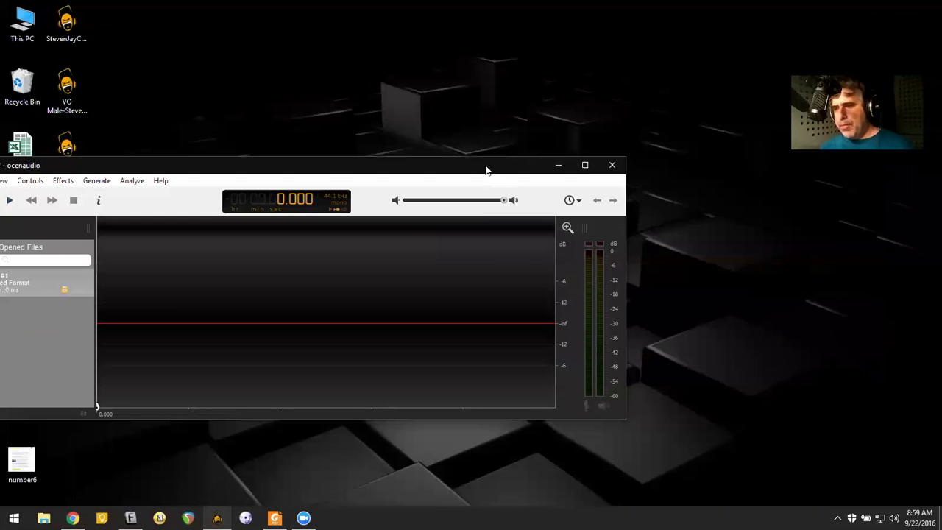
{"action": "left_click_drag", "start_coordinate": [485, 168], "coordinate": [629, 95]}
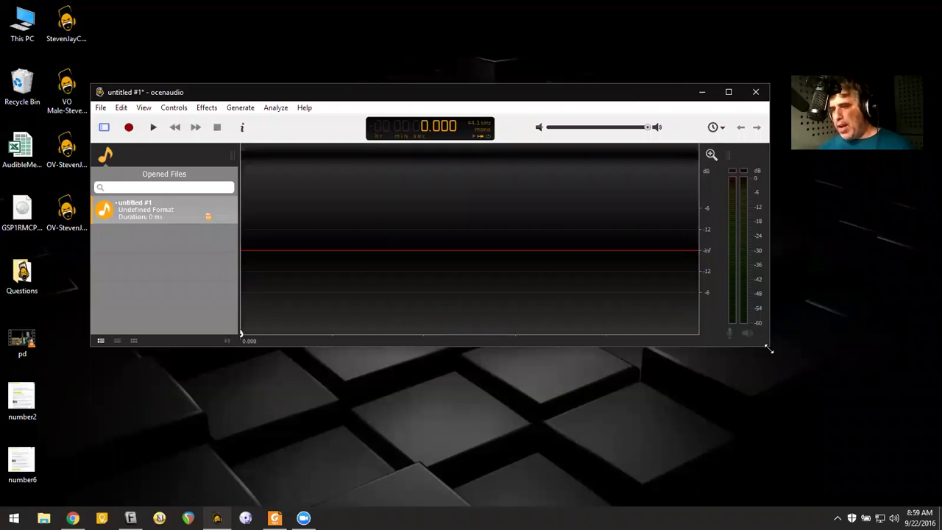
{"action": "left_click_drag", "start_coordinate": [769, 347], "coordinate": [726, 481]}
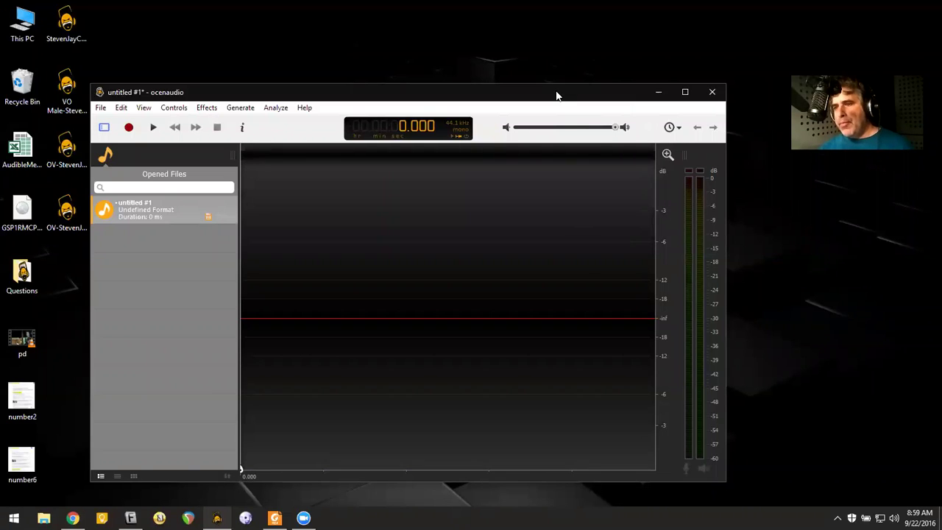
{"action": "left_click_drag", "start_coordinate": [556, 96], "coordinate": [596, 68]}
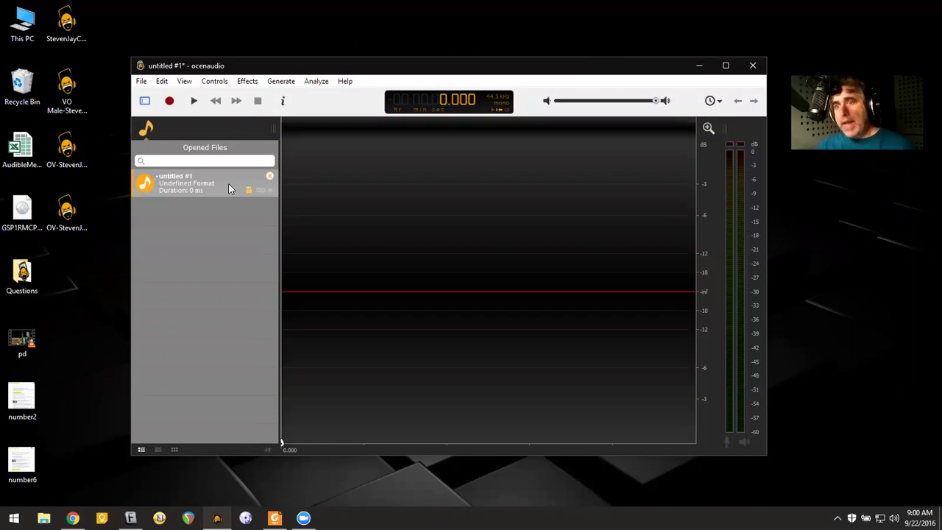
Open the Sound page of ocenaudio's Preferences from the Edit menu
{"action": "left_click", "coordinate": [161, 83]}
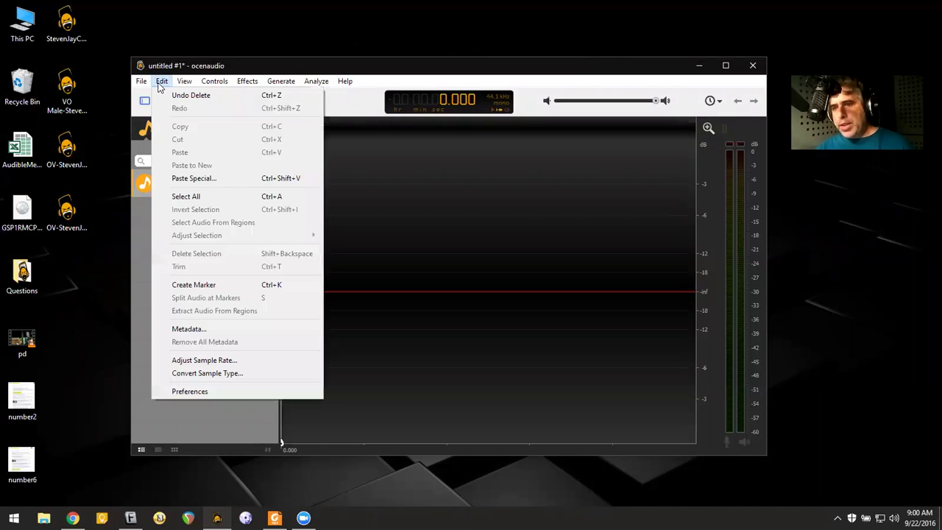
{"action": "left_click", "coordinate": [211, 391]}
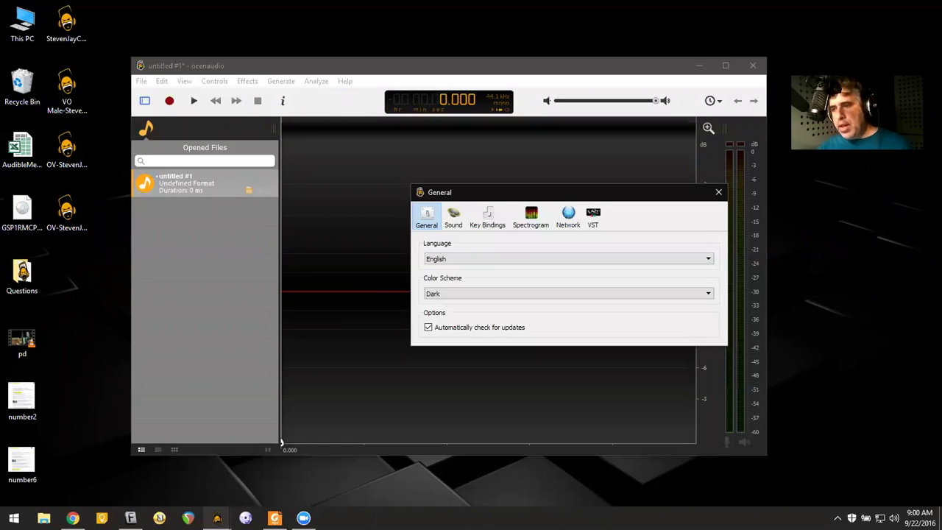
{"action": "left_click", "coordinate": [454, 221]}
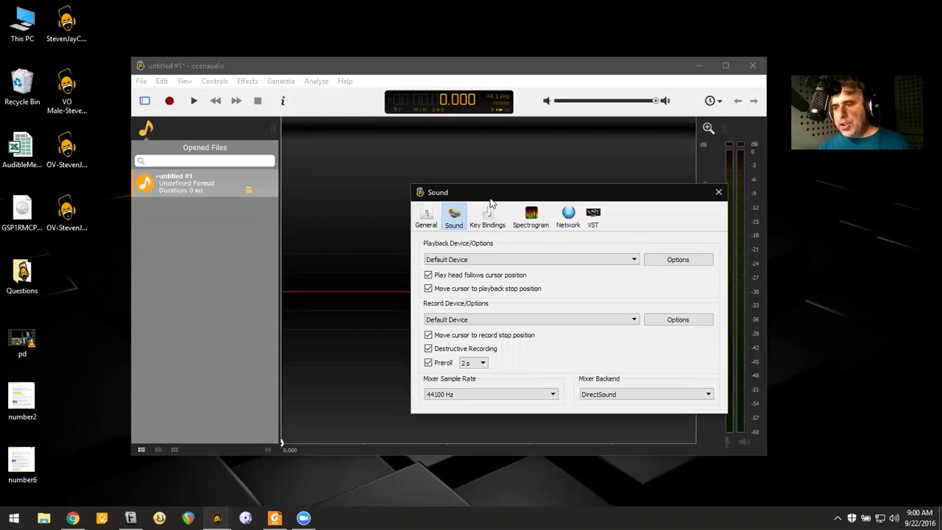
{"action": "left_click_drag", "start_coordinate": [490, 197], "coordinate": [386, 92]}
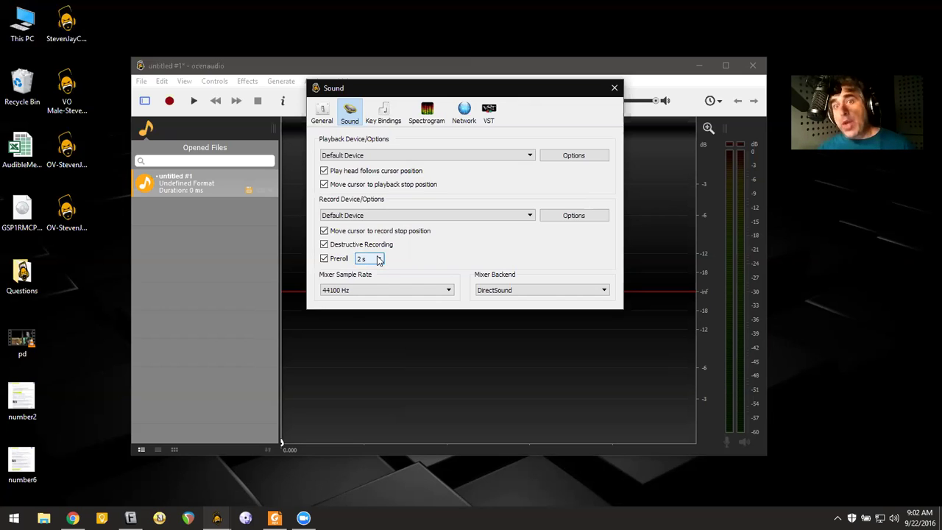
Set Preroll to 2 s and keep Mixer Sample Rate at 44100 Hz
{"action": "left_click", "coordinate": [378, 260]}
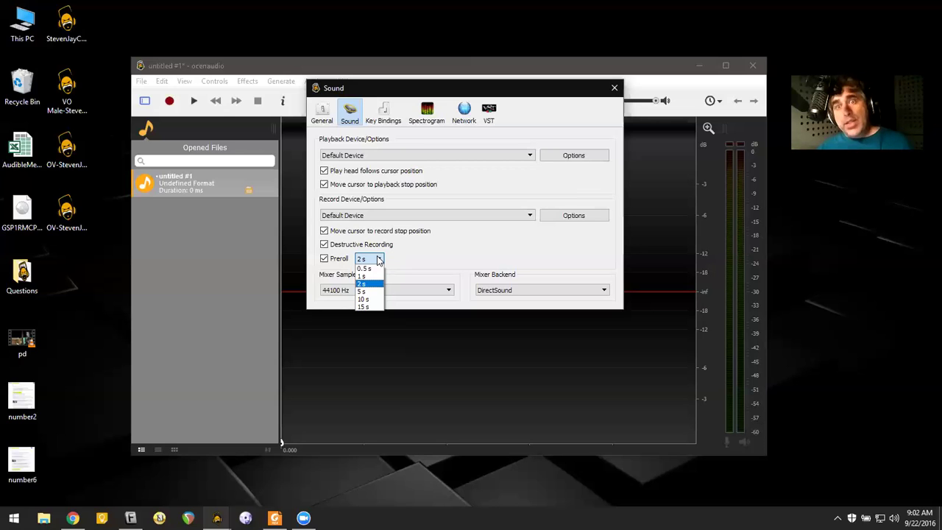
{"action": "left_click", "coordinate": [419, 261]}
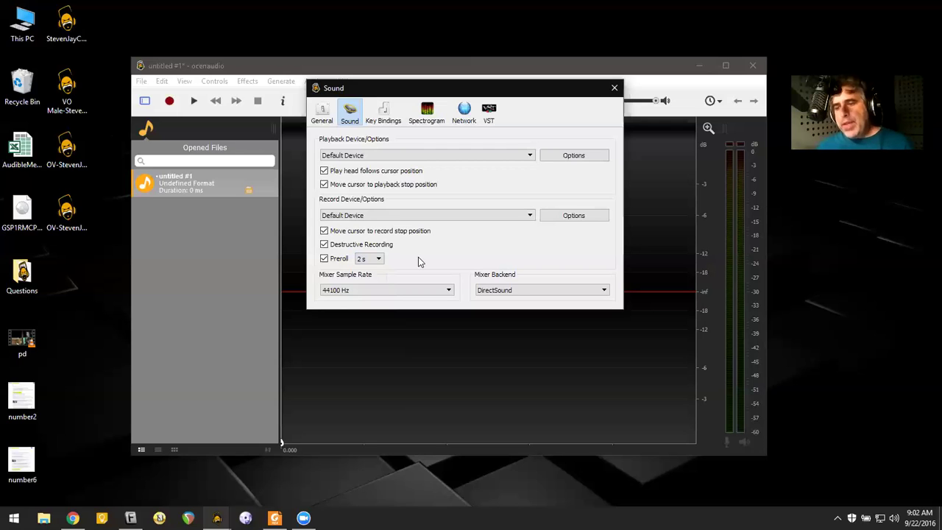
{"action": "left_click", "coordinate": [403, 291]}
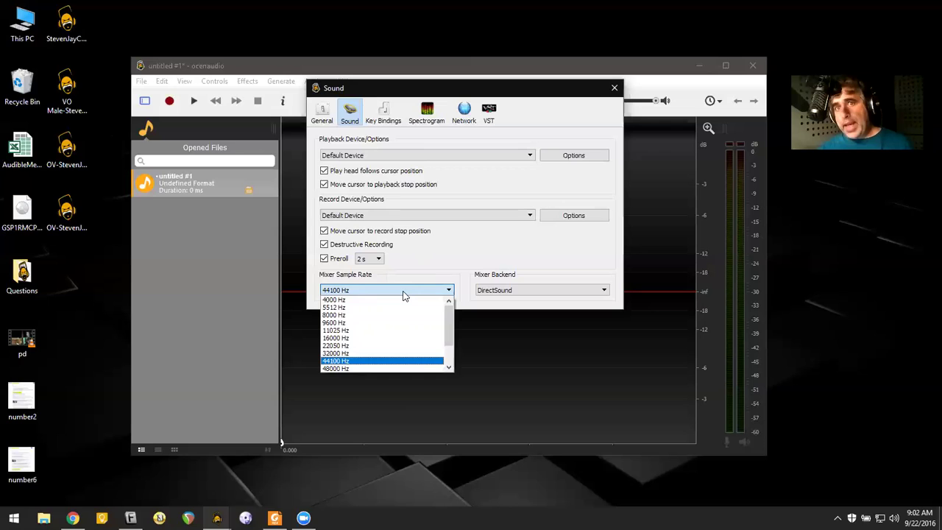
{"action": "left_click", "coordinate": [434, 272]}
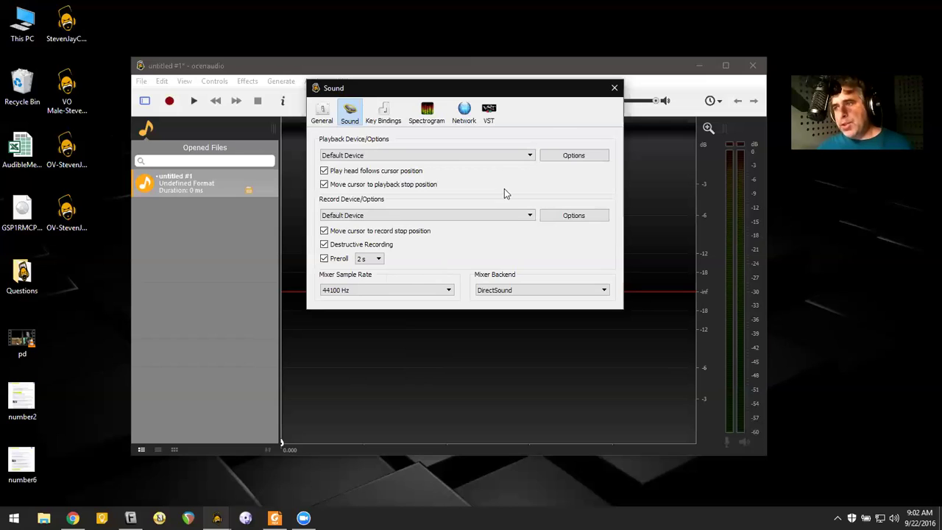
Close the Sound preferences and start recording the voice take
{"action": "left_click", "coordinate": [614, 88]}
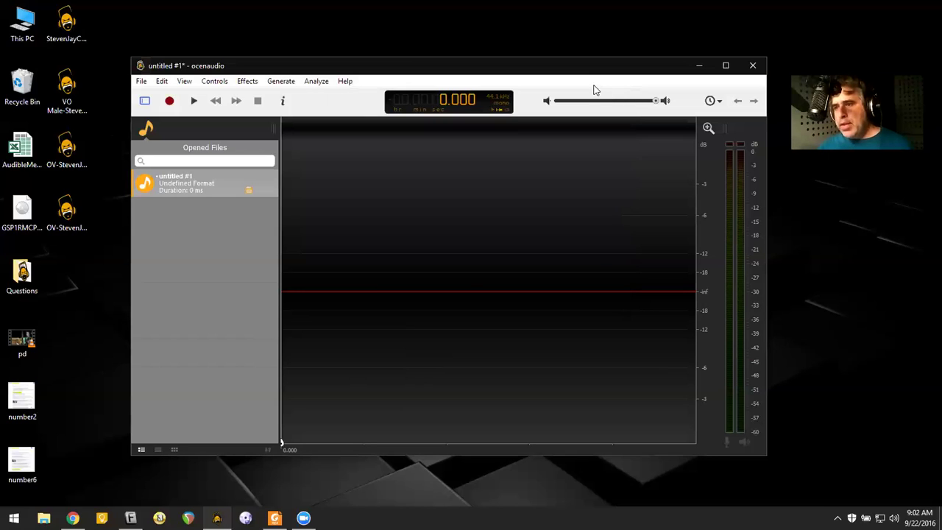
{"action": "left_click", "coordinate": [169, 101]}
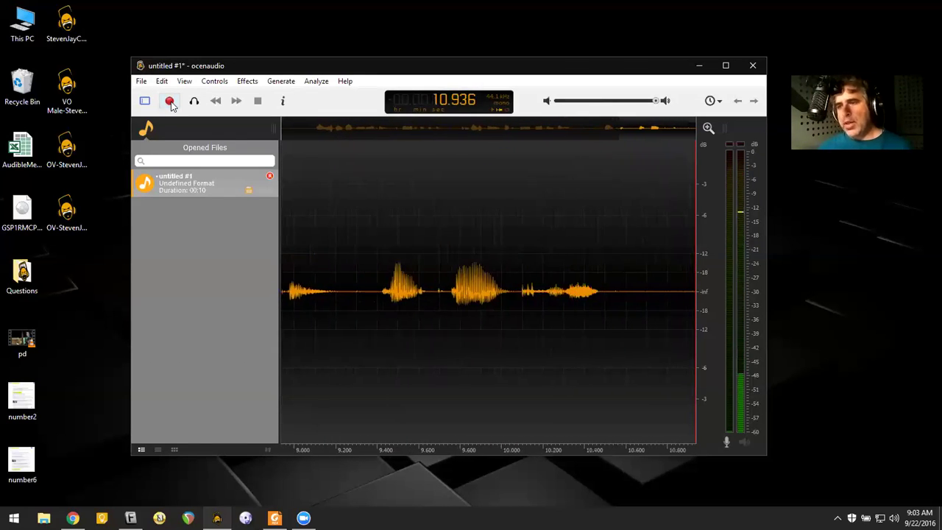
Stop the 11-second take, play it from the start, and place the cursor at about 4.5 s
{"action": "left_click", "coordinate": [170, 102]}
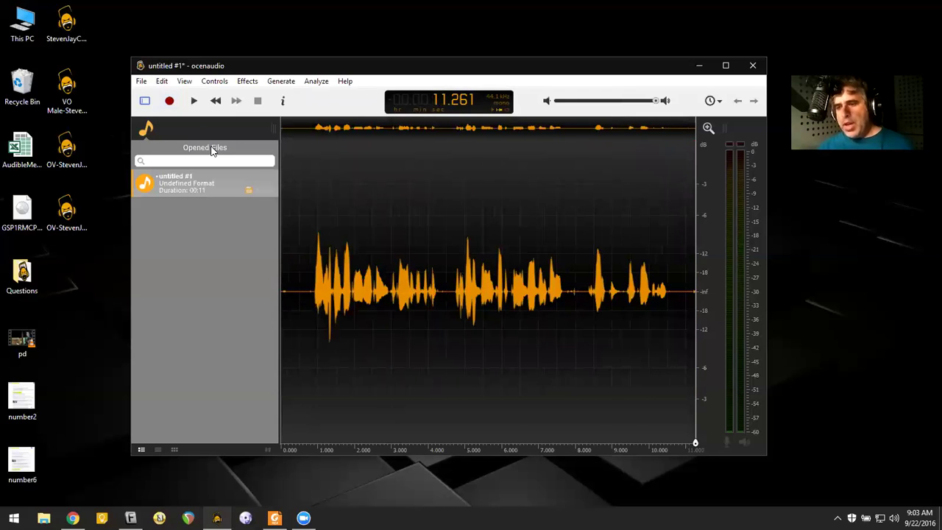
{"action": "left_click", "coordinate": [292, 208]}
{"action": "key", "text": "space"}
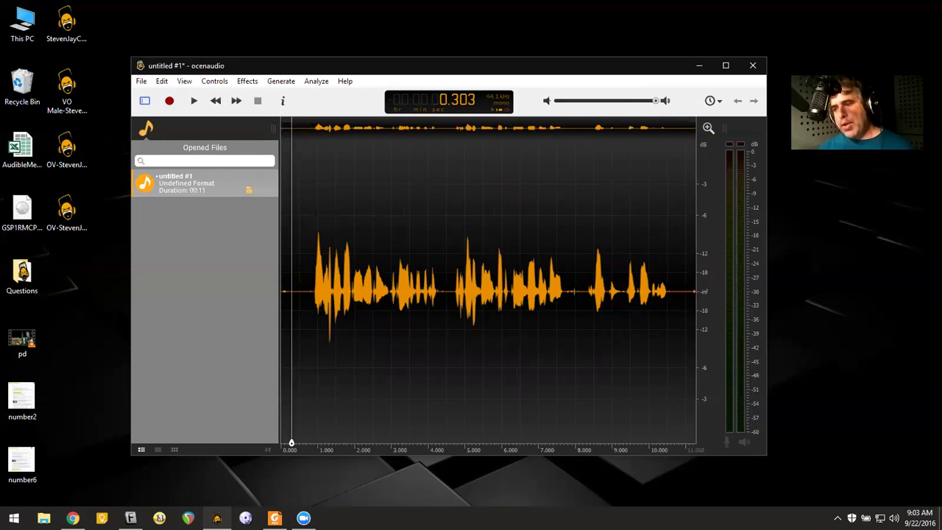
{"action": "left_click", "coordinate": [446, 294]}
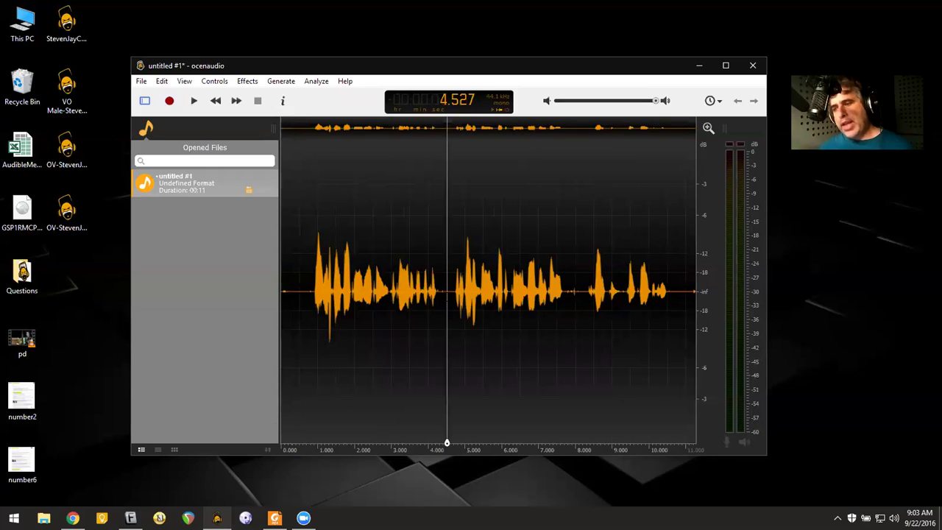
Record over the take from the 4.527 s cursor, extending it to 16 seconds
{"action": "left_click", "coordinate": [176, 104]}
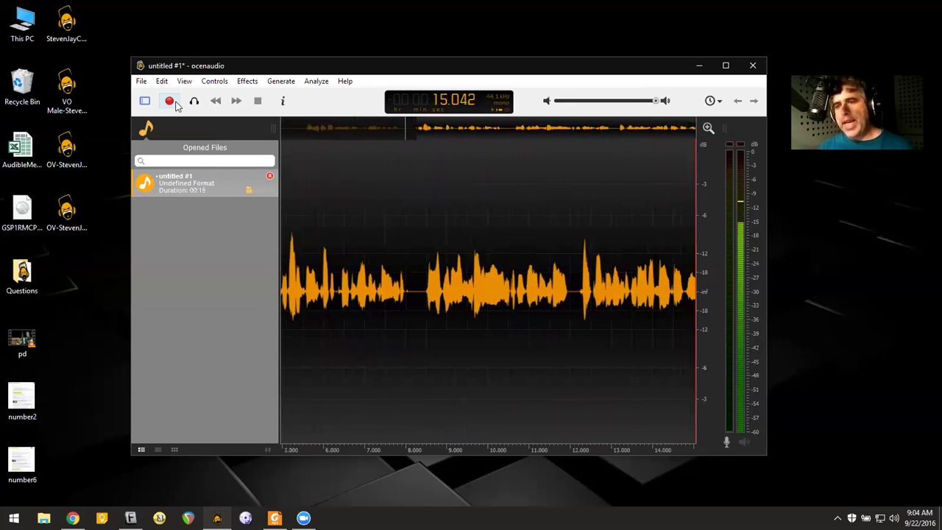
{"action": "left_click", "coordinate": [171, 102]}
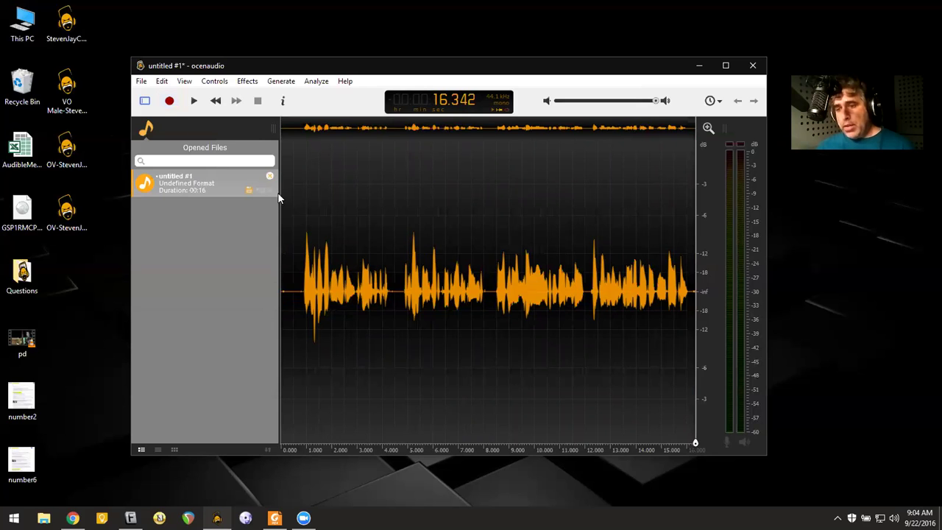
Play the 16-second re-recorded take from near the start
{"action": "left_click", "coordinate": [292, 219]}
{"action": "key", "text": "space"}
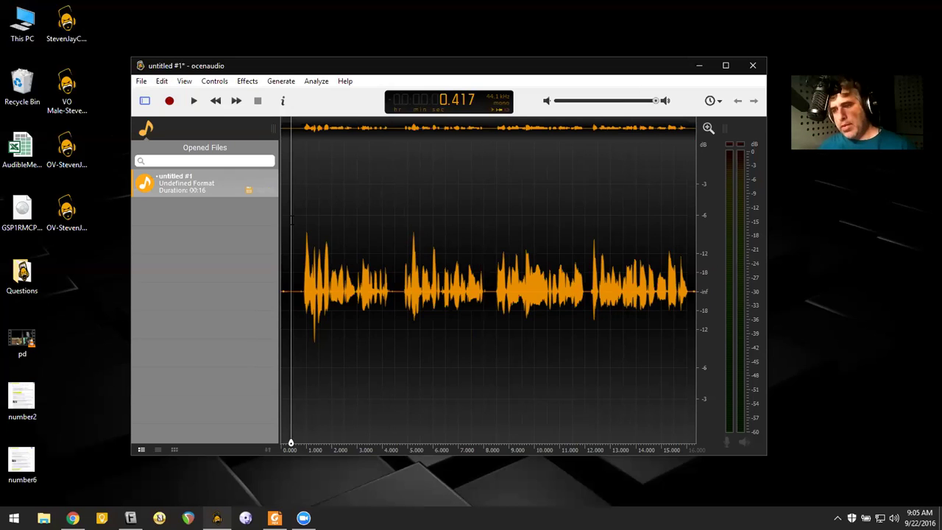
Undo the overwrite to restore the 11-second take, and put the cursor back at 4.479 s
{"action": "key", "text": "ctrl+z"}
{"action": "key", "text": "space"}
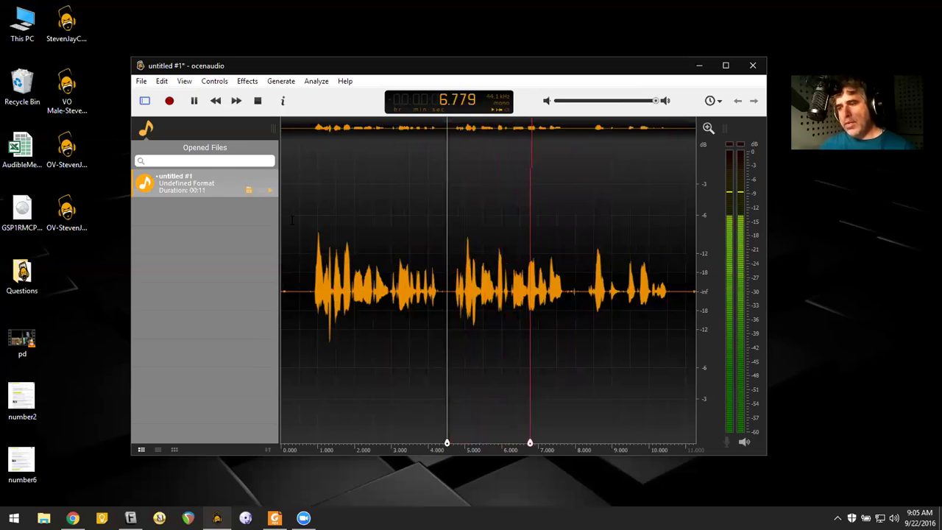
{"action": "key", "text": "space"}
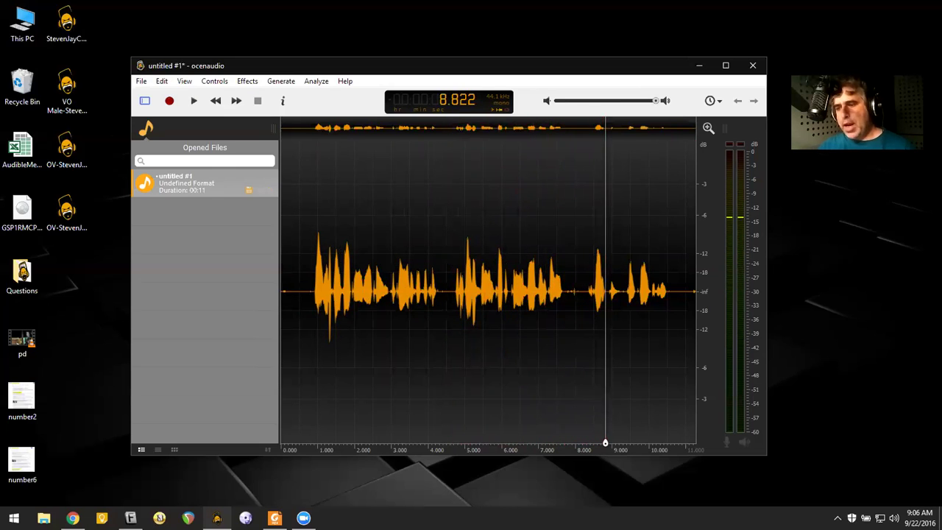
{"action": "left_click", "coordinate": [444, 294]}
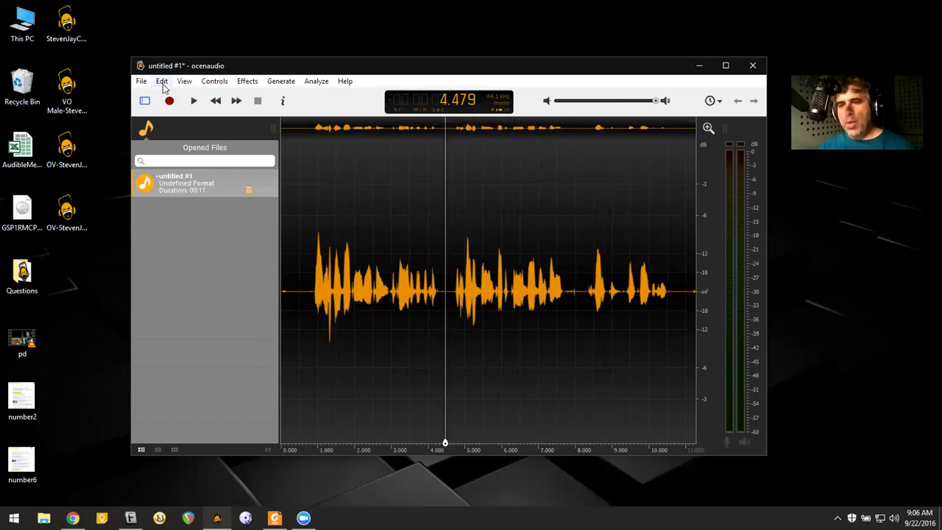
Turn off Destructive Recording in Sound preferences and close the dialog
{"action": "left_click", "coordinate": [162, 82]}
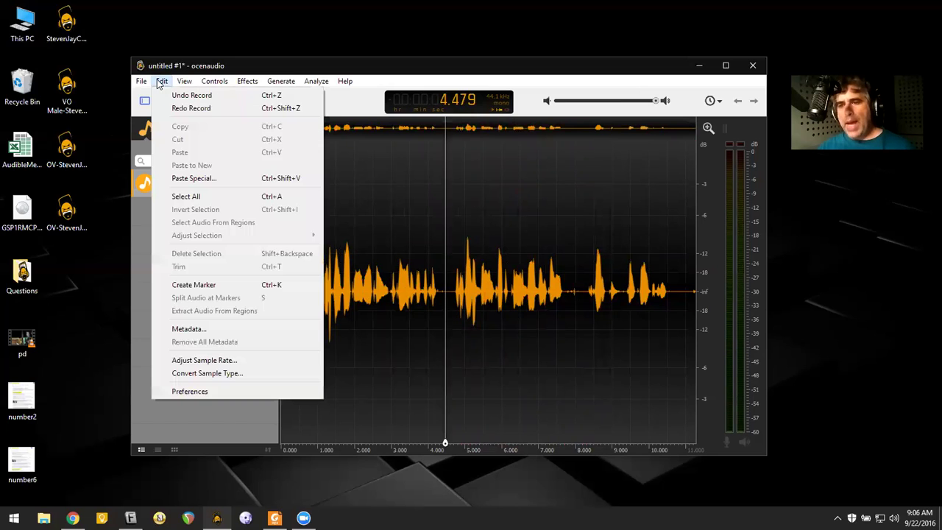
{"action": "left_click", "coordinate": [230, 391]}
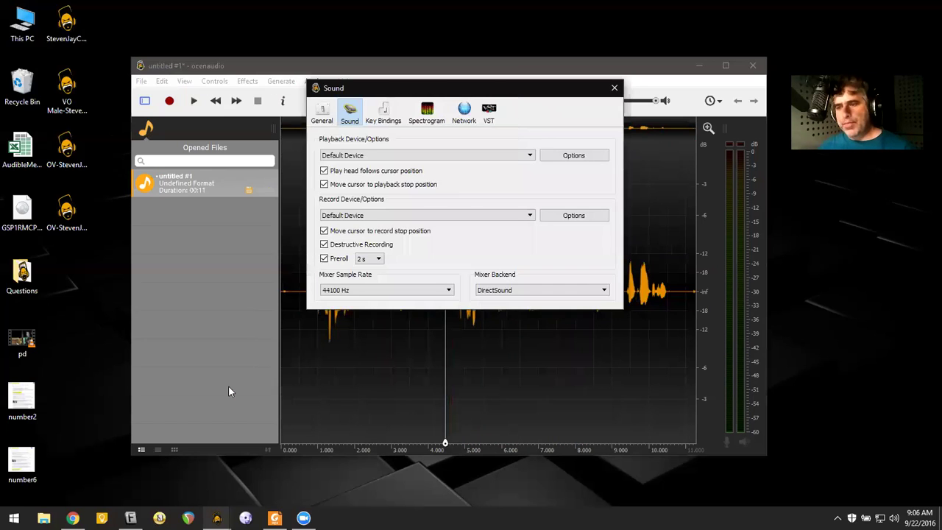
{"action": "left_click", "coordinate": [325, 244]}
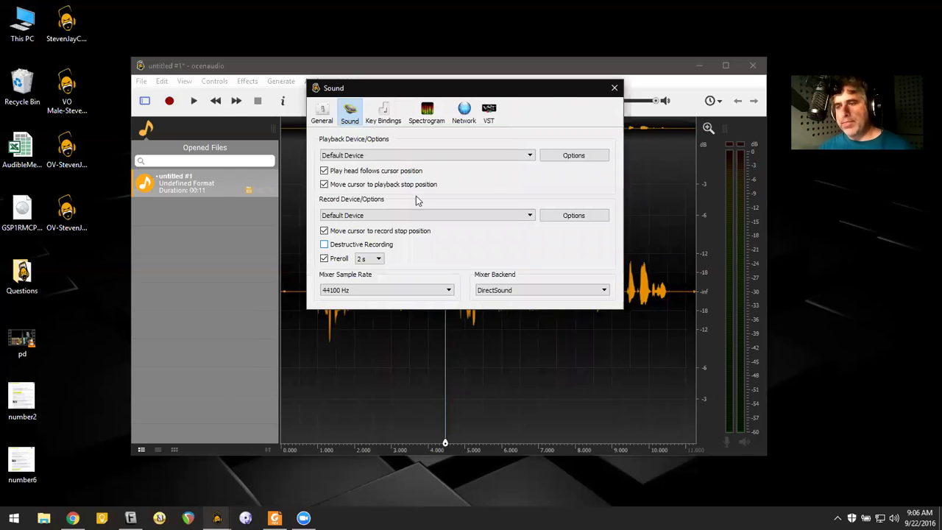
{"action": "left_click", "coordinate": [614, 88]}
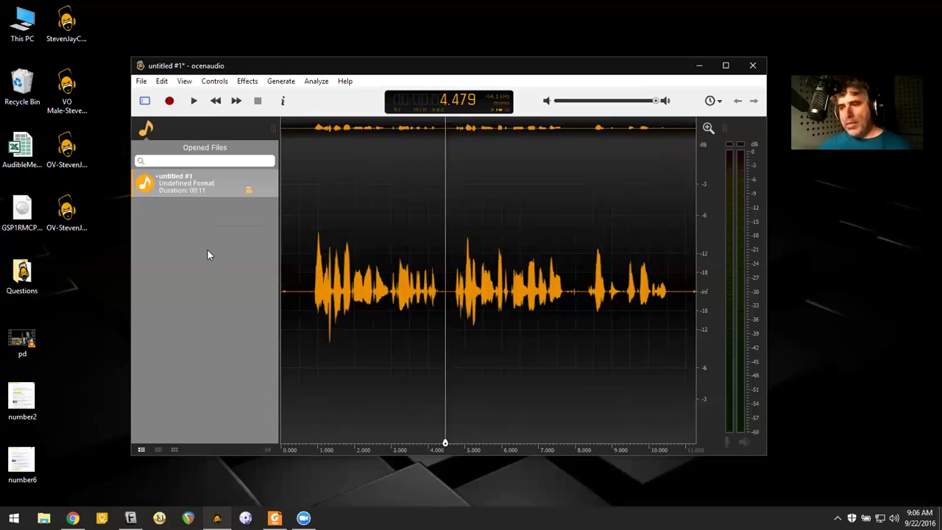
Record an inserted passage from the 4.479 s cursor, lengthening the take to 14 seconds
{"action": "left_click", "coordinate": [175, 106]}
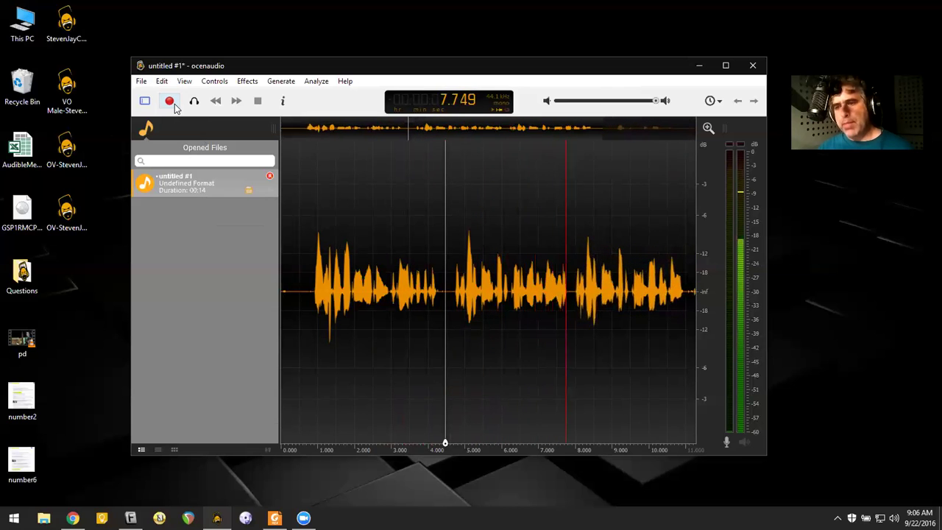
{"action": "left_click", "coordinate": [175, 106]}
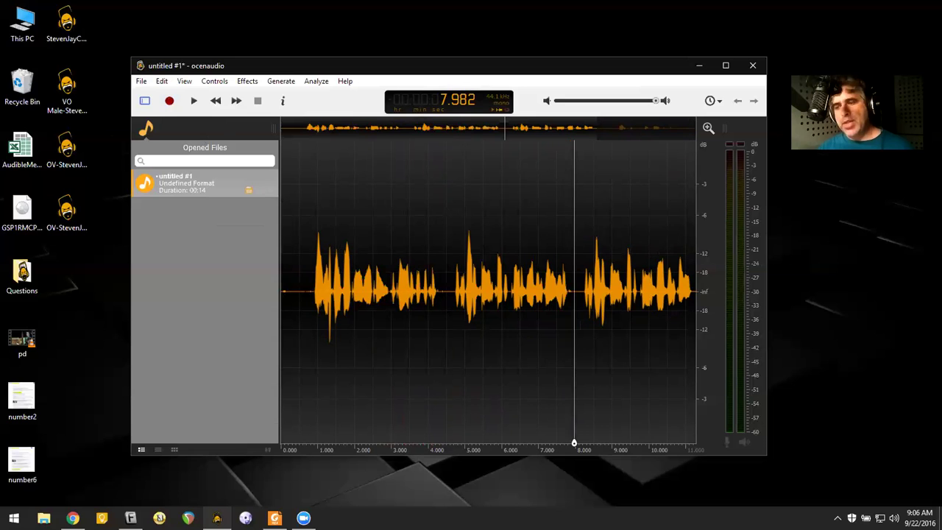
Play the 14-second take from the start, zoom out to full view, and select all
{"action": "left_click", "coordinate": [303, 220]}
{"action": "key", "text": "space"}
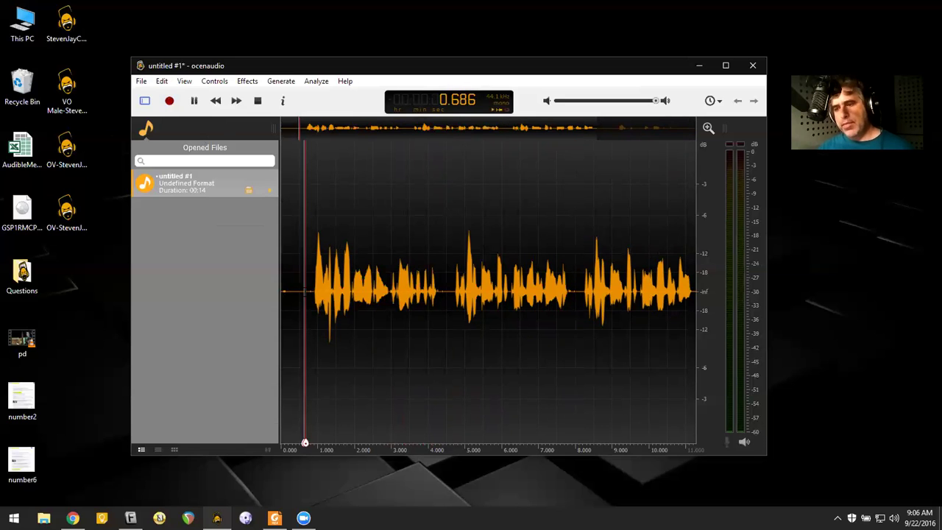
{"action": "key", "text": "ctrl+0"}
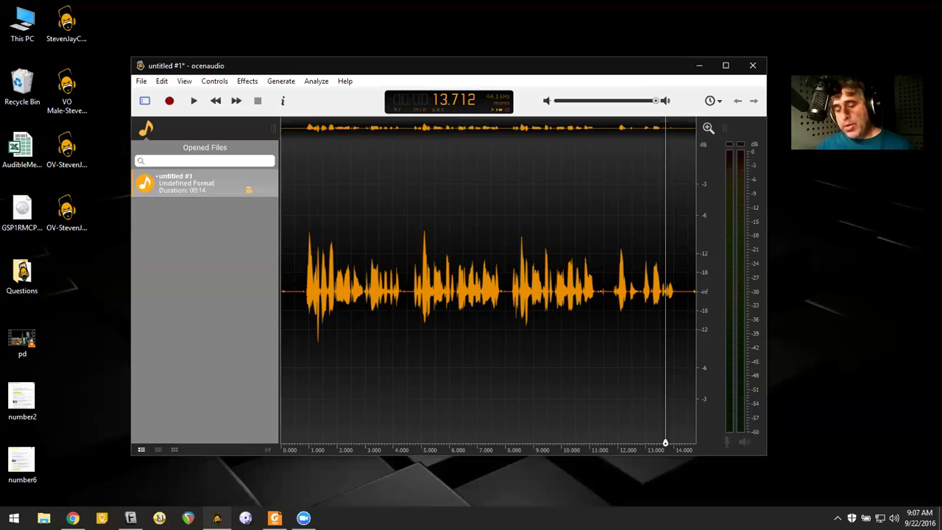
{"action": "key", "text": "ctrl+a"}
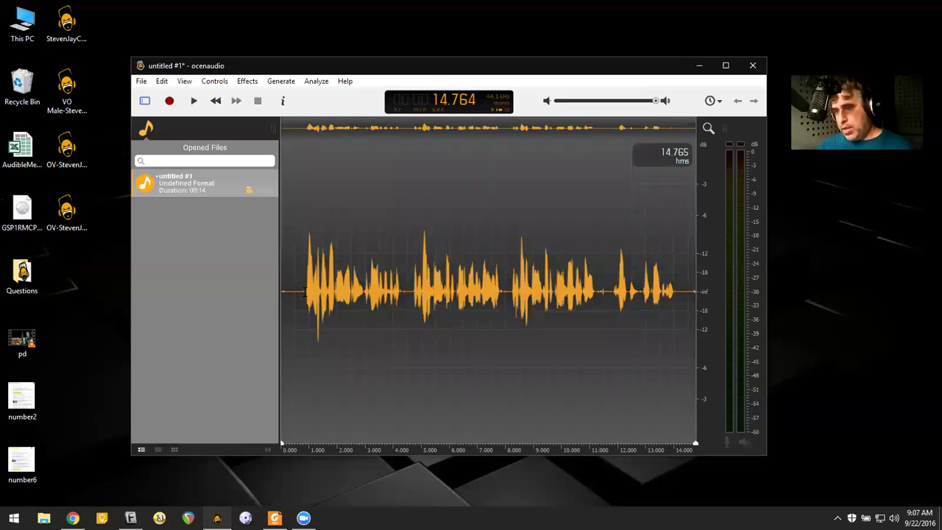
Delete the old take, record a new 12-second take, and cut its silent first 1.75 seconds
{"action": "key", "text": "Delete"}
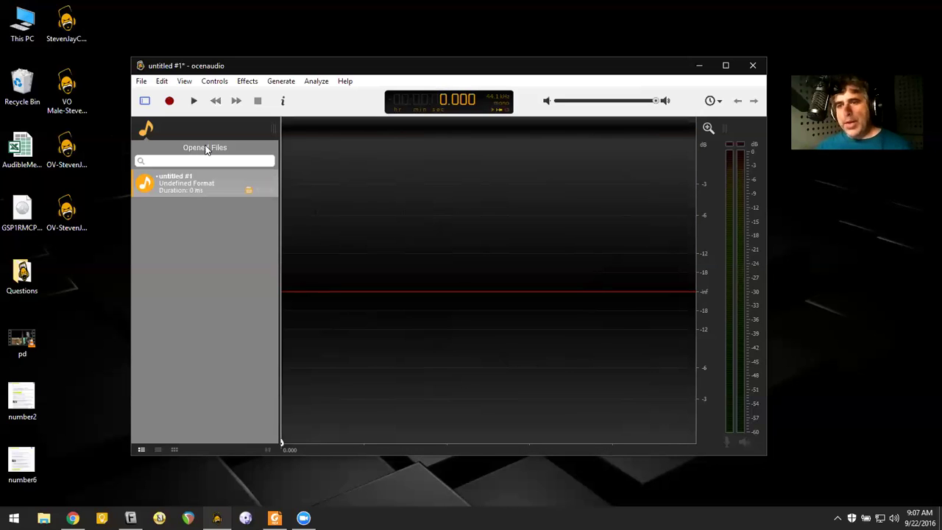
{"action": "left_click", "coordinate": [169, 101]}
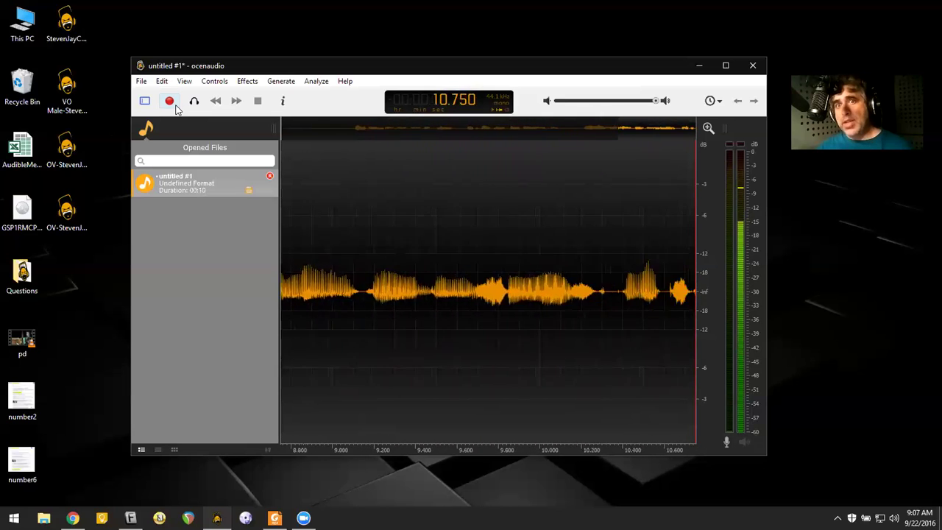
{"action": "left_click", "coordinate": [173, 103]}
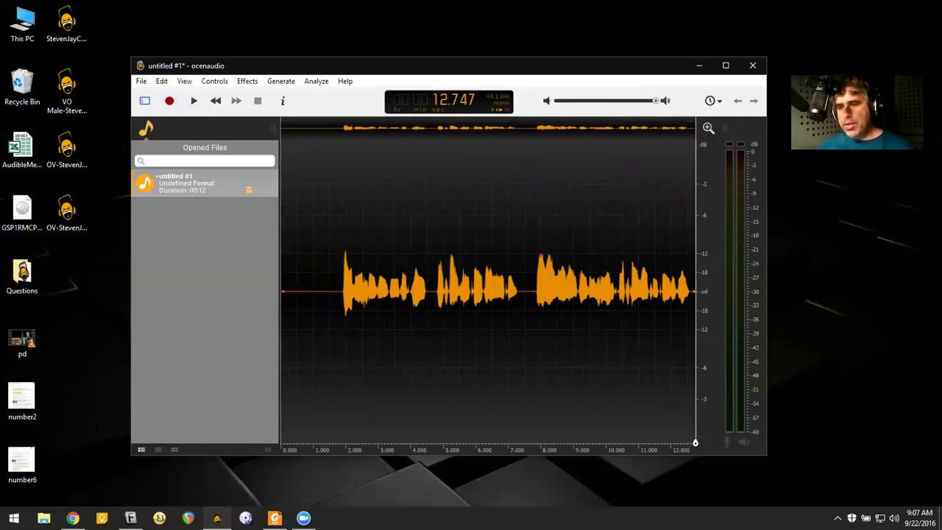
{"action": "left_click_drag", "start_coordinate": [340, 151], "coordinate": [158, 288]}
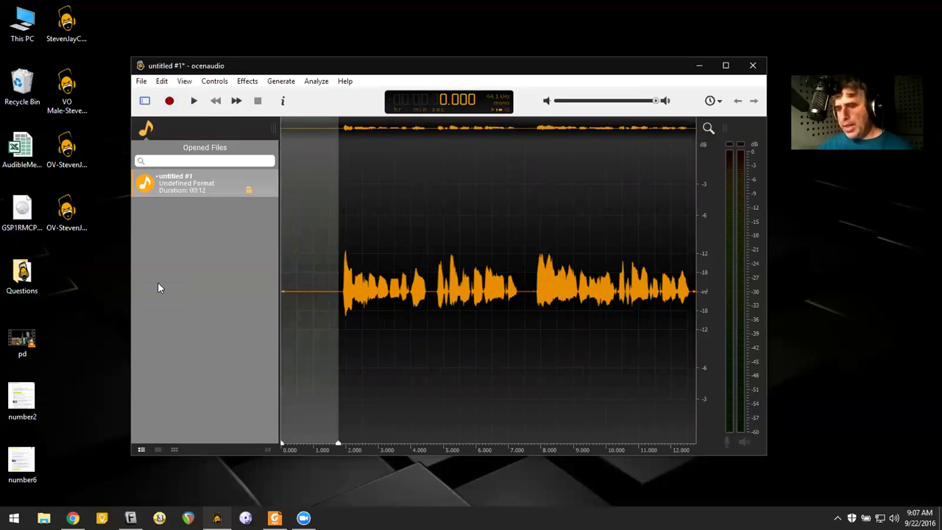
{"action": "key", "text": "Delete"}
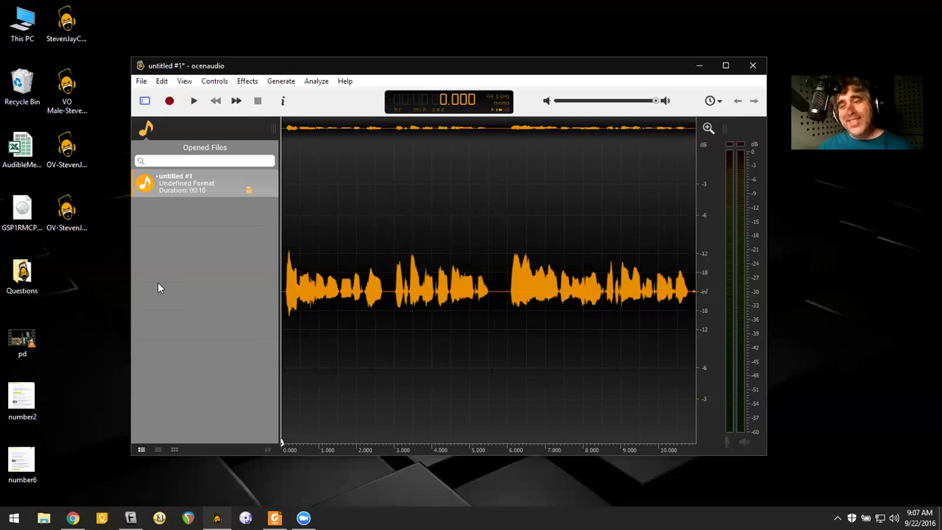
Play back the take, then punch in a re-recording from about 5.6 s, making it 16 seconds
{"action": "key", "text": "space"}
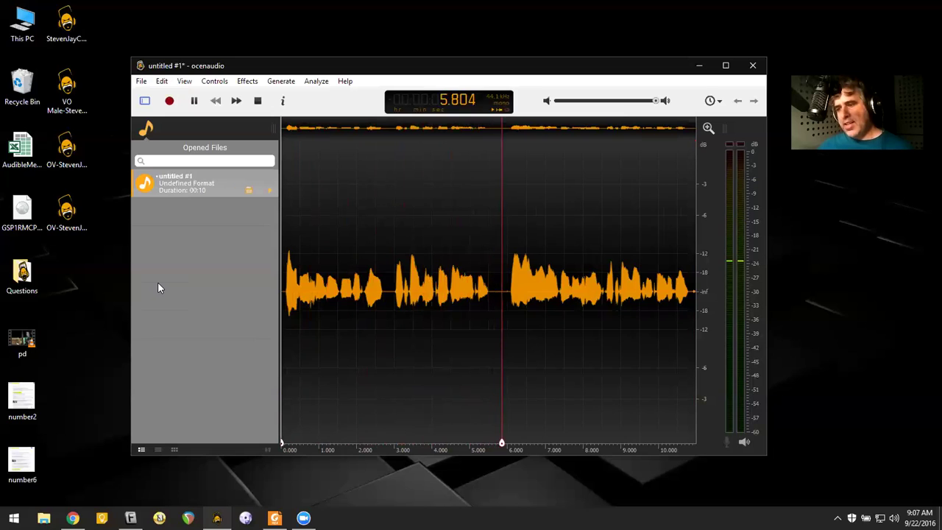
{"action": "key", "text": "space"}
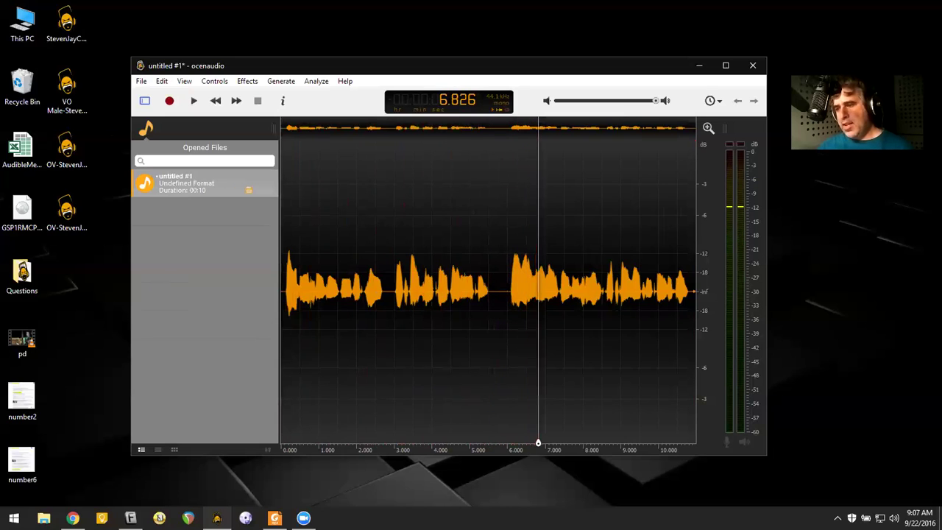
{"action": "left_click", "coordinate": [495, 287]}
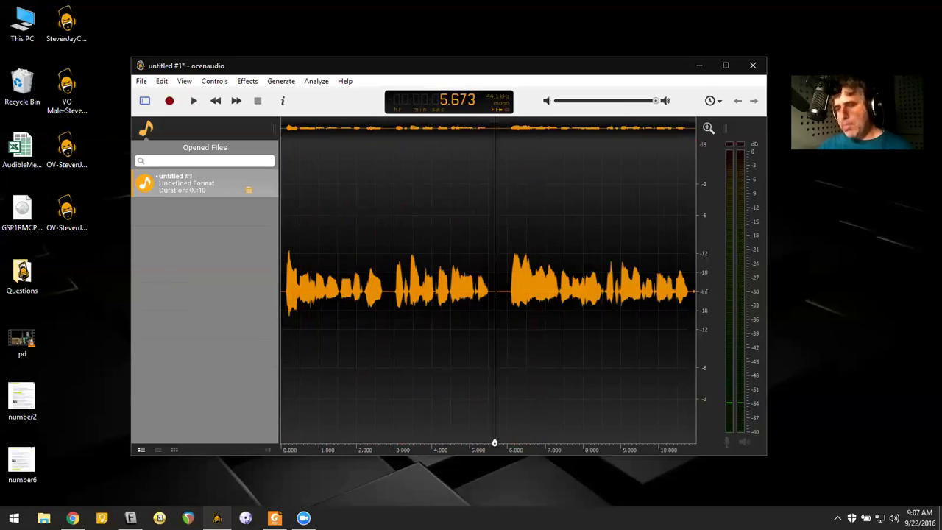
{"action": "left_click_drag", "start_coordinate": [495, 442], "coordinate": [493, 442]}
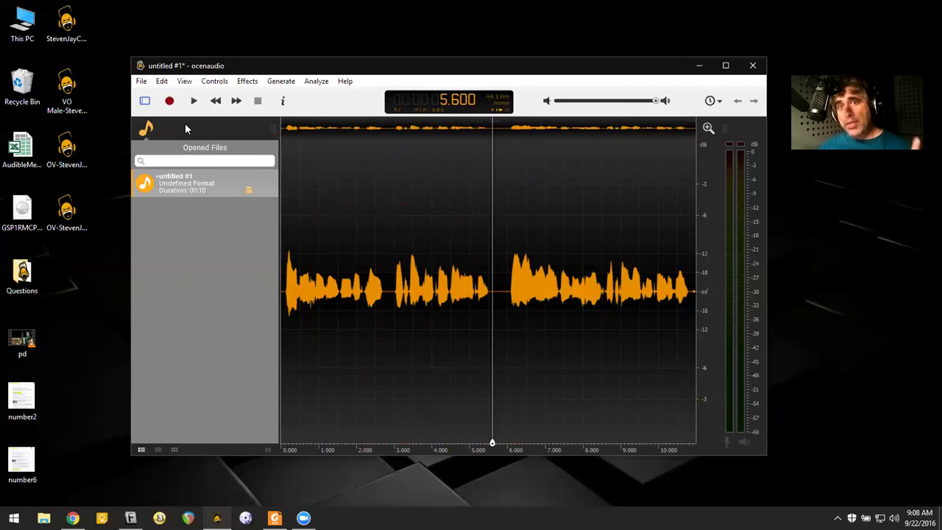
{"action": "left_click", "coordinate": [168, 106]}
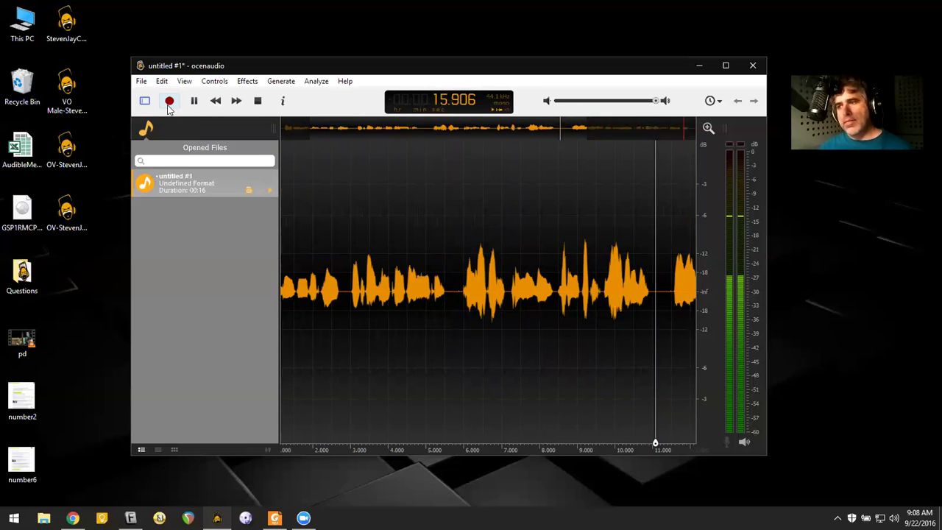
{"action": "left_click", "coordinate": [169, 106]}
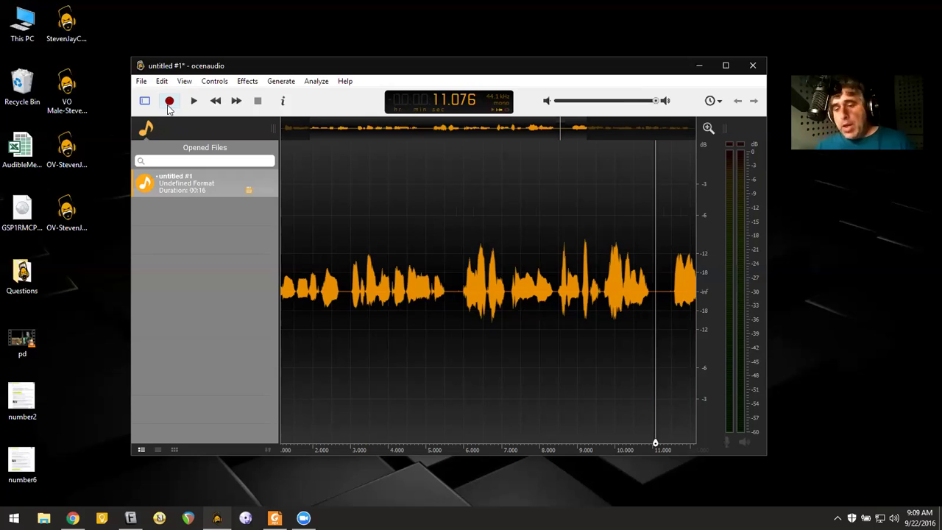
Bring Chrome's ocenaudio 3.1.10 download page to the front
{"action": "left_click", "coordinate": [72, 517]}
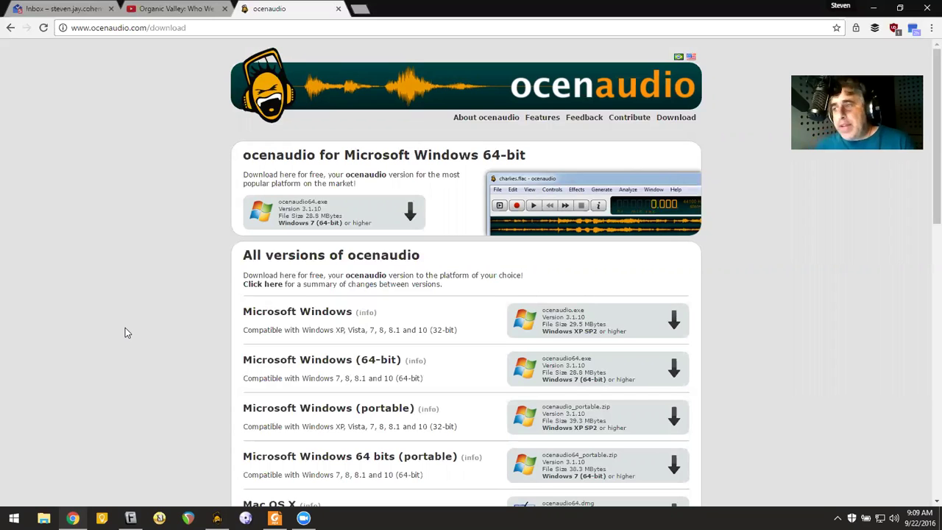
Browse the ocenaudio home page with its free 3.1.10 download, then open a blank tab
{"action": "left_click", "coordinate": [276, 91]}
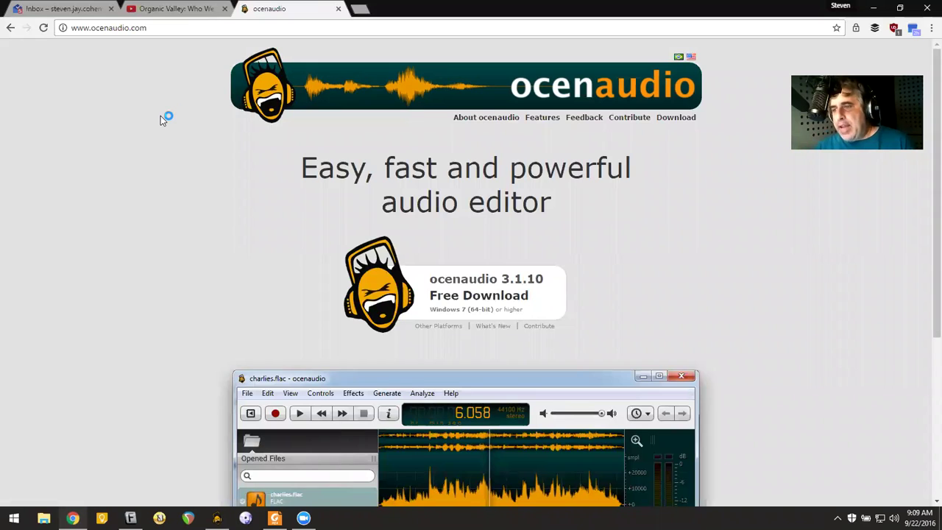
{"action": "scroll", "coordinate": [160, 115], "scroll_direction": "down", "scroll_amount": 4}
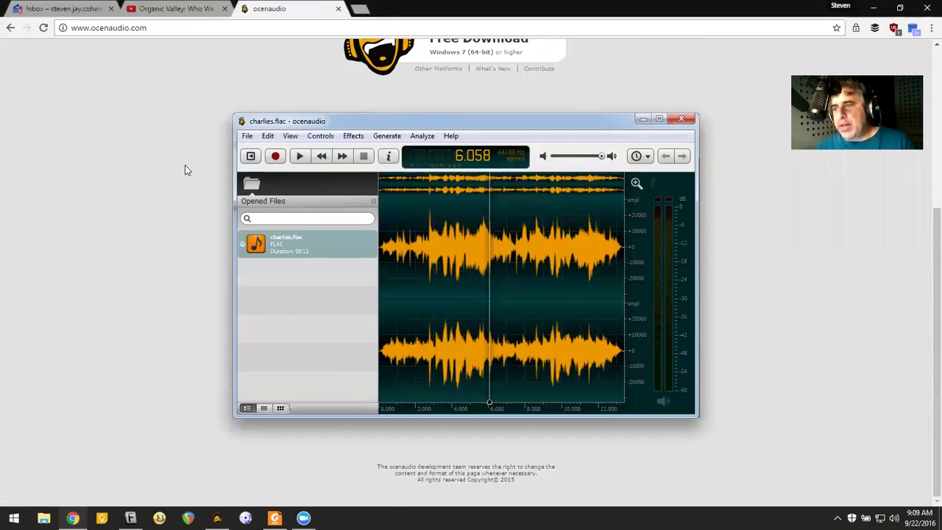
{"action": "scroll", "coordinate": [186, 169], "scroll_direction": "up", "scroll_amount": 3}
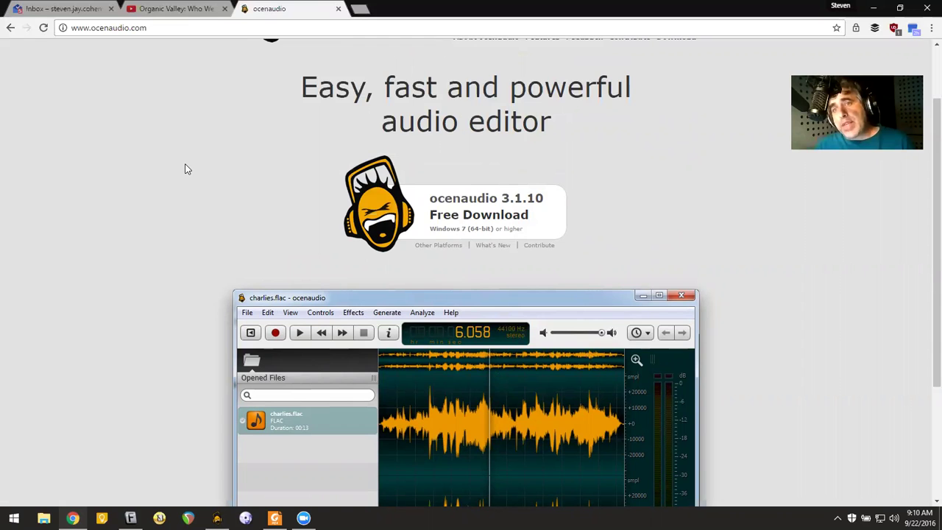
{"action": "key", "text": "ctrl+t"}
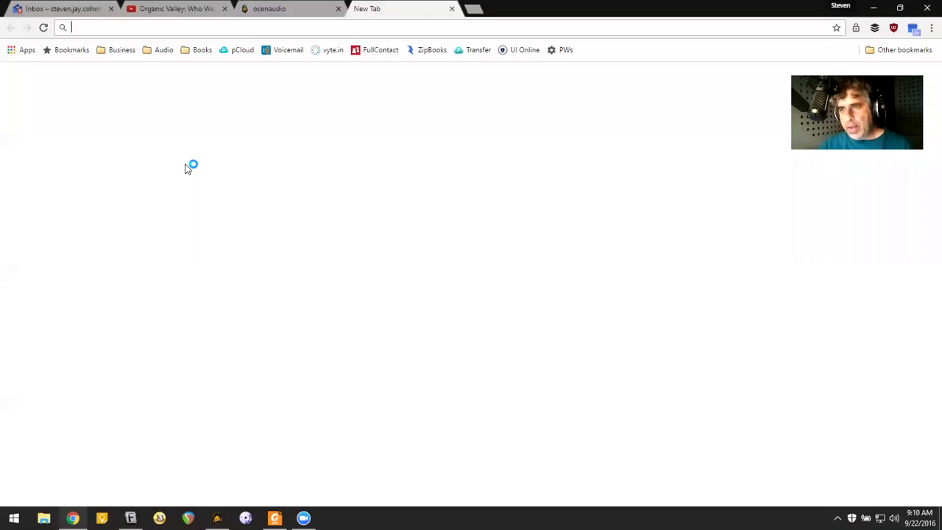
Load the presenter's voice-over website and scroll down to its Private Coaching section
{"action": "type", "text": "stev"}
{"action": "key", "text": "Return"}
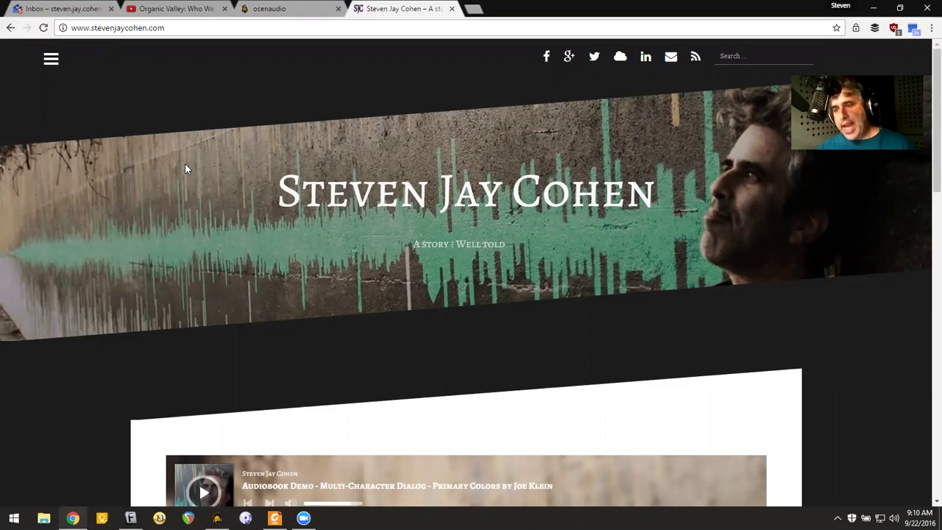
{"action": "scroll", "coordinate": [185, 169], "scroll_direction": "down", "scroll_amount": 3}
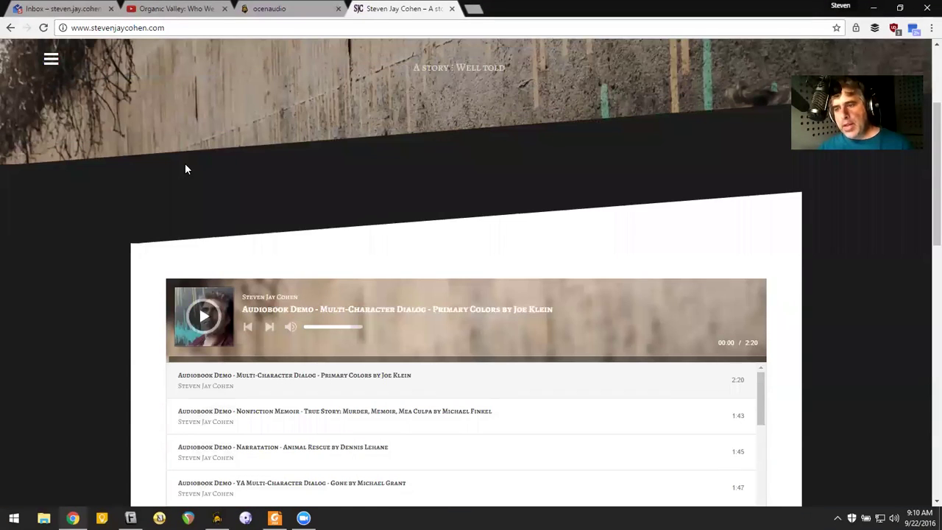
{"action": "scroll", "coordinate": [101, 203], "scroll_direction": "down", "scroll_amount": 4}
{"action": "scroll", "coordinate": [100, 204], "scroll_direction": "down", "scroll_amount": 2}
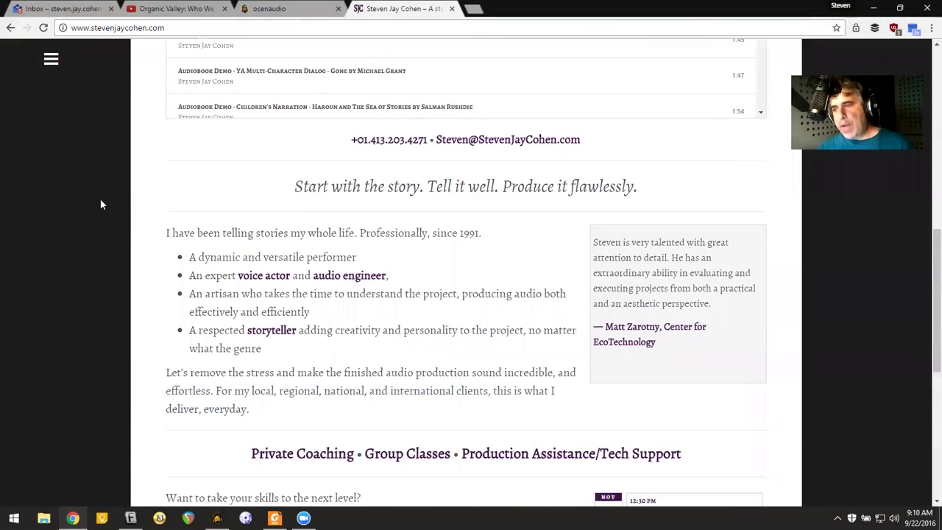
{"action": "scroll", "coordinate": [99, 204], "scroll_direction": "down", "scroll_amount": 2}
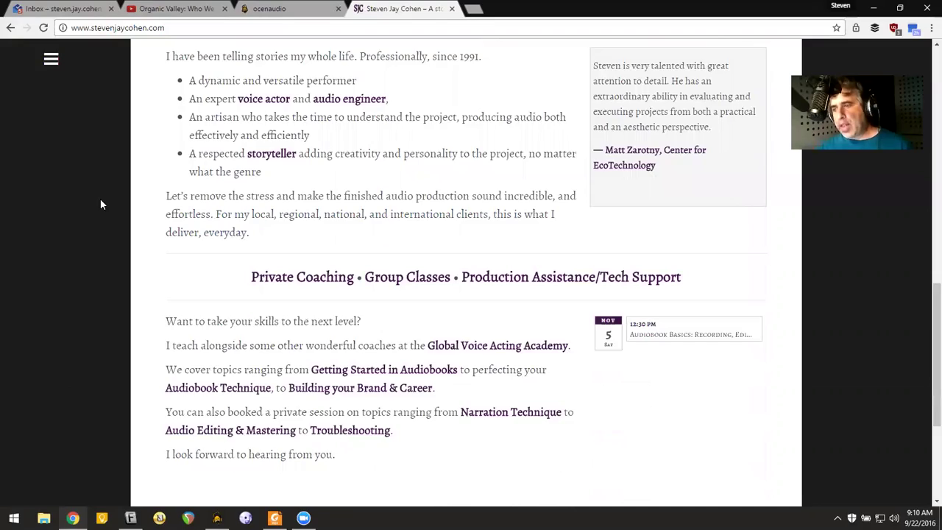
Open the $75 Production Assistance/Tech Support page and scroll to its supported software list
{"action": "left_click", "coordinate": [509, 285]}
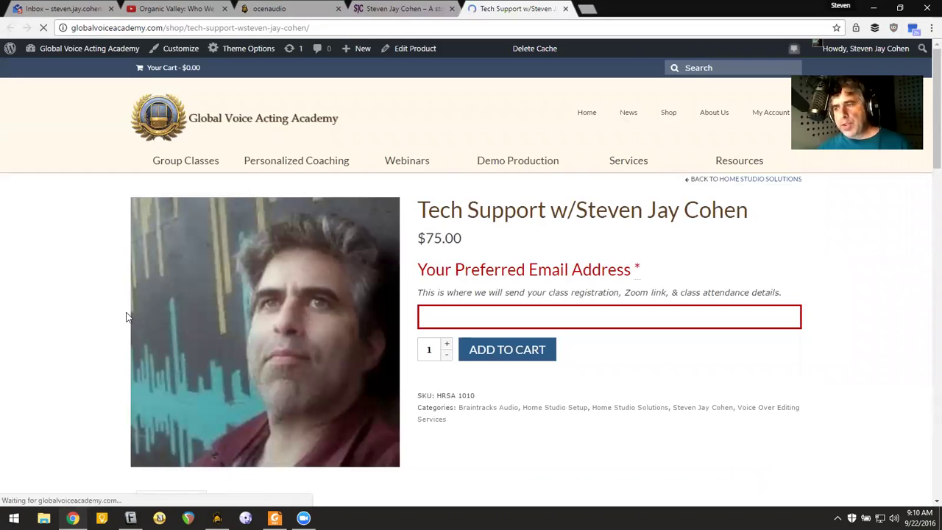
{"action": "scroll", "coordinate": [126, 317], "scroll_direction": "down", "scroll_amount": 7}
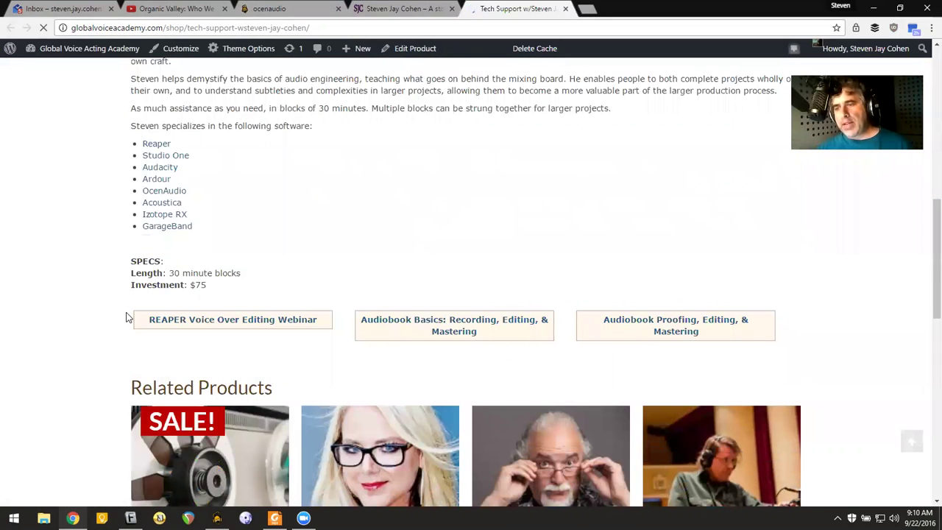